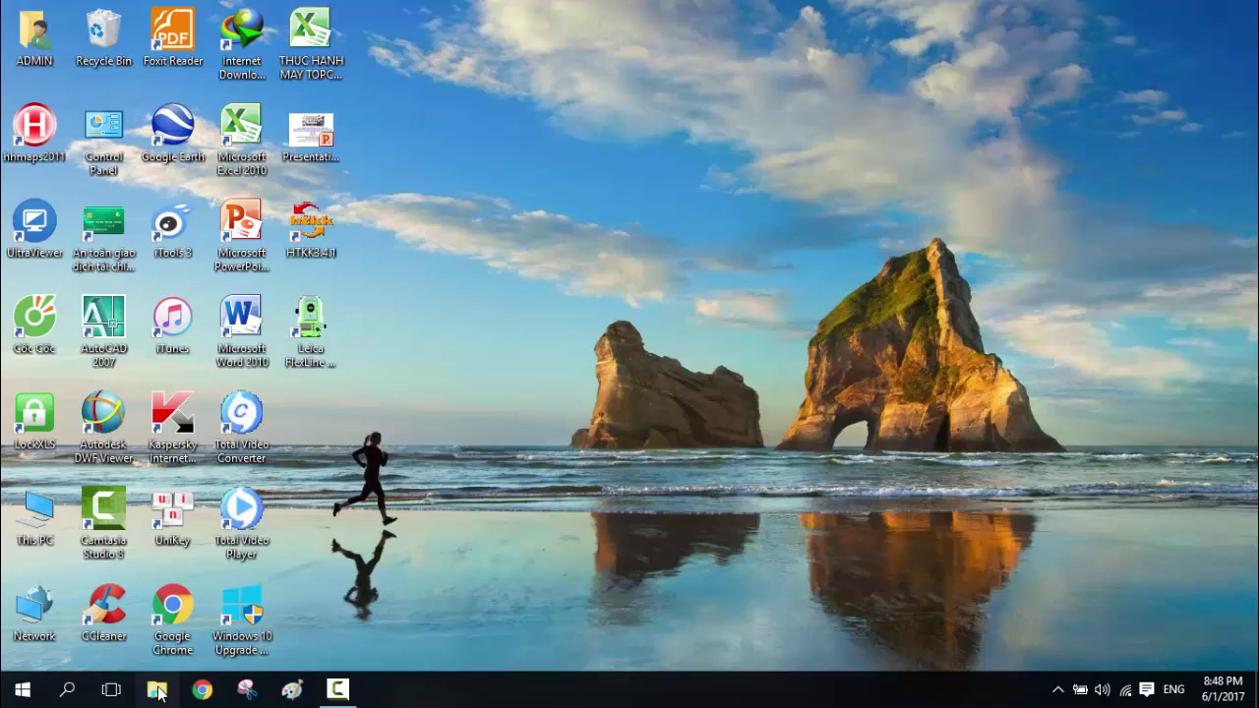
Locate Project.dvb in the D:\BDDH folder in File Explorer, then close the window
click(157, 691)
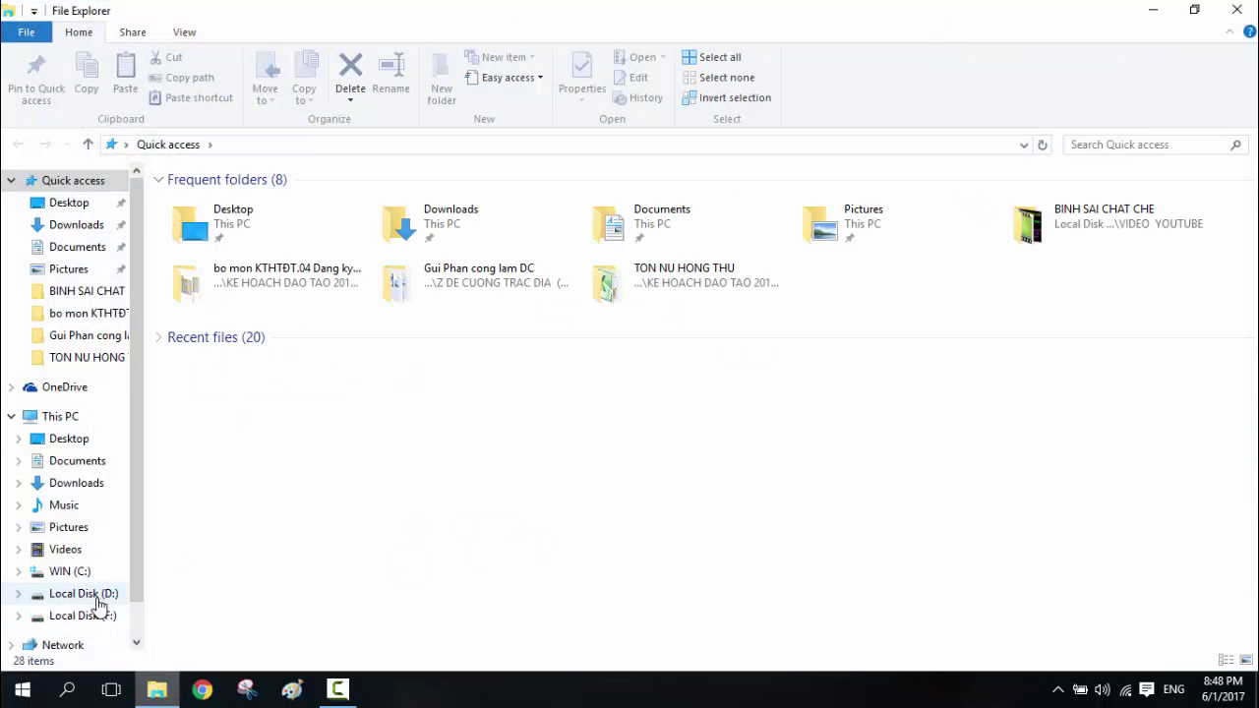
click(103, 601)
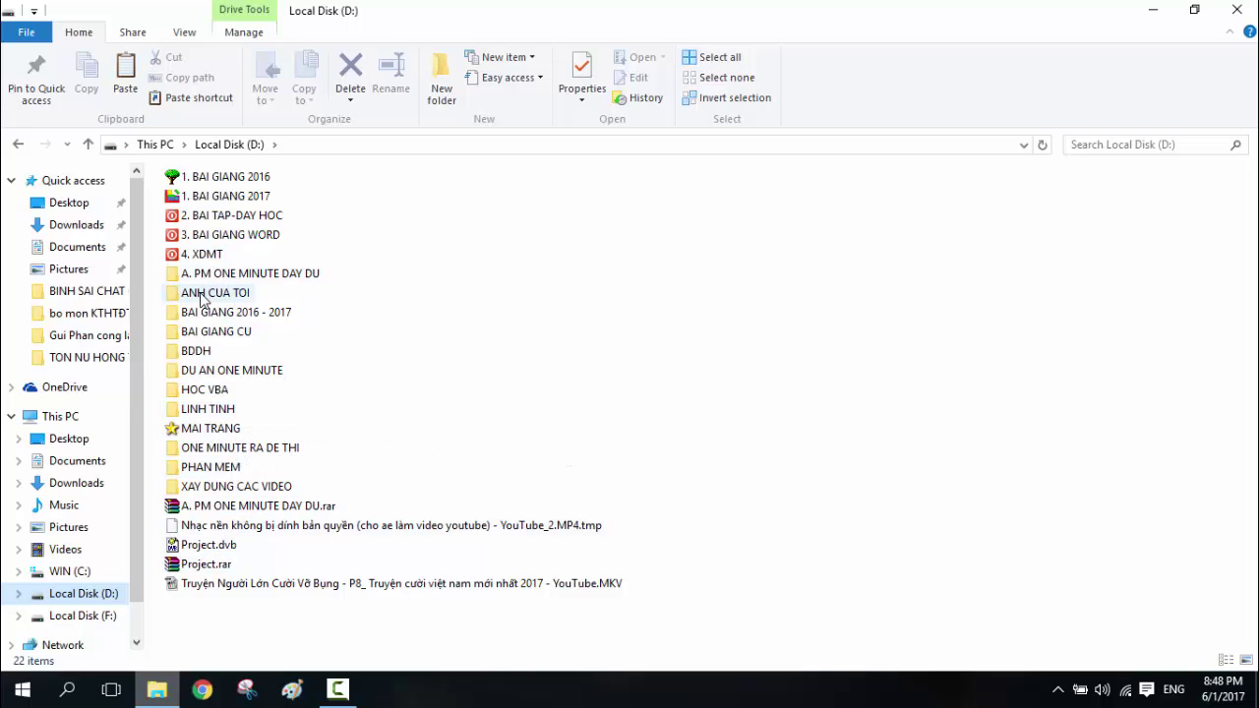
double_click(197, 351)
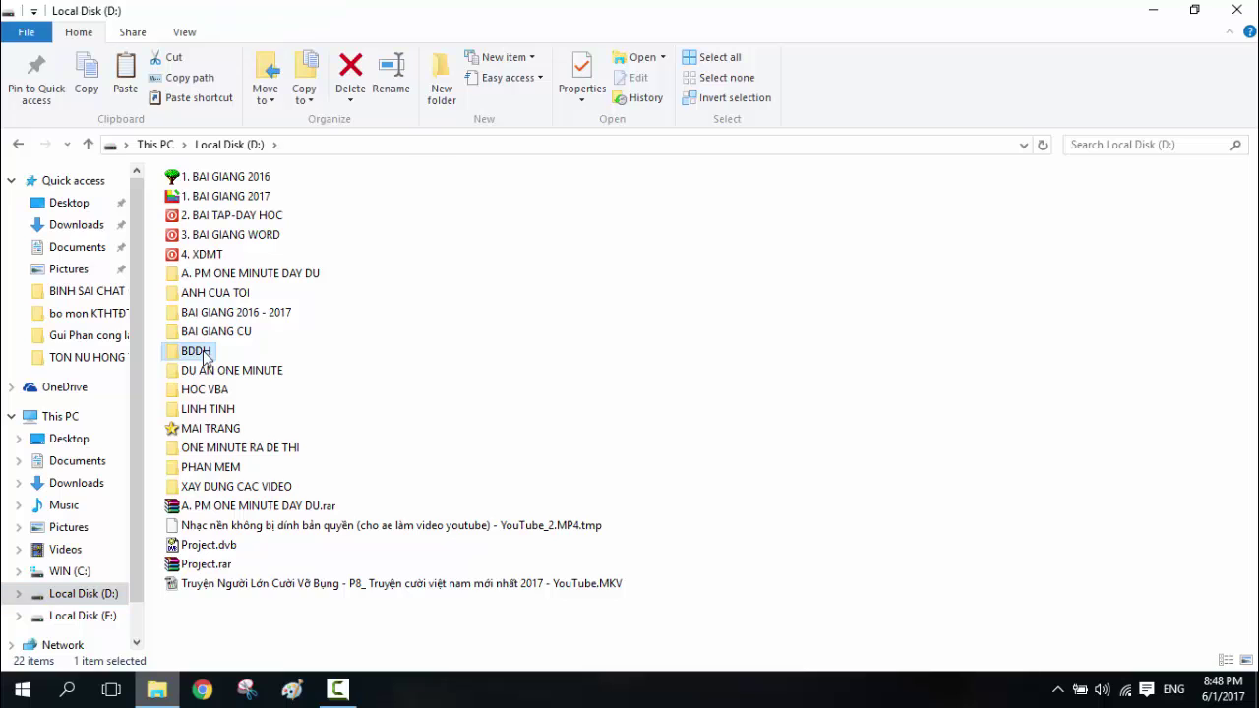
click(208, 495)
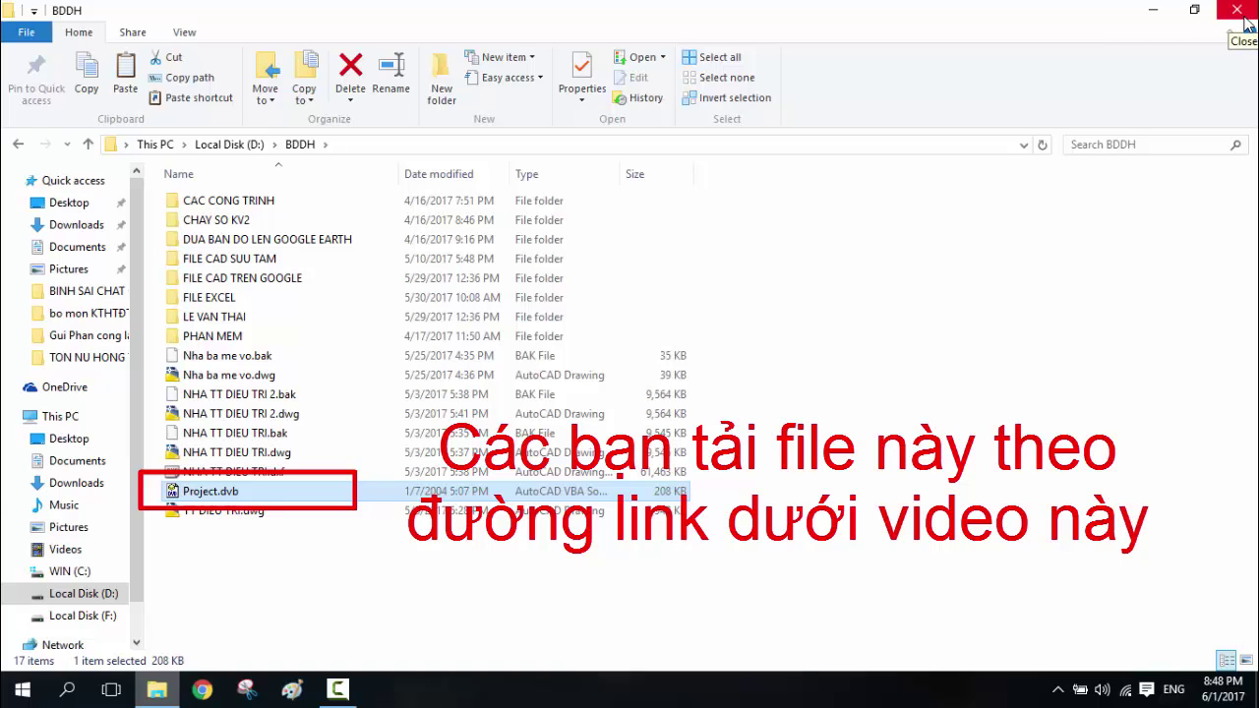
click(1244, 16)
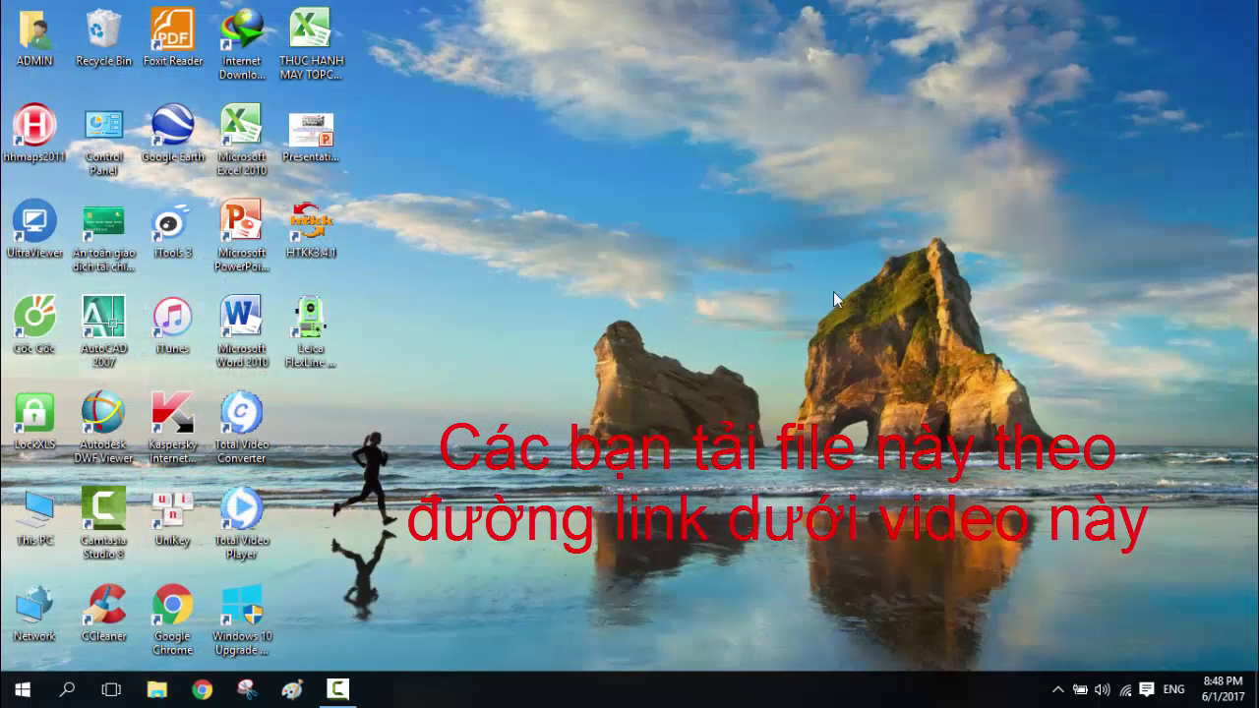
Open MB mong.dwg from Downloads in AutoCAD and bring the drawing to the front
click(157, 691)
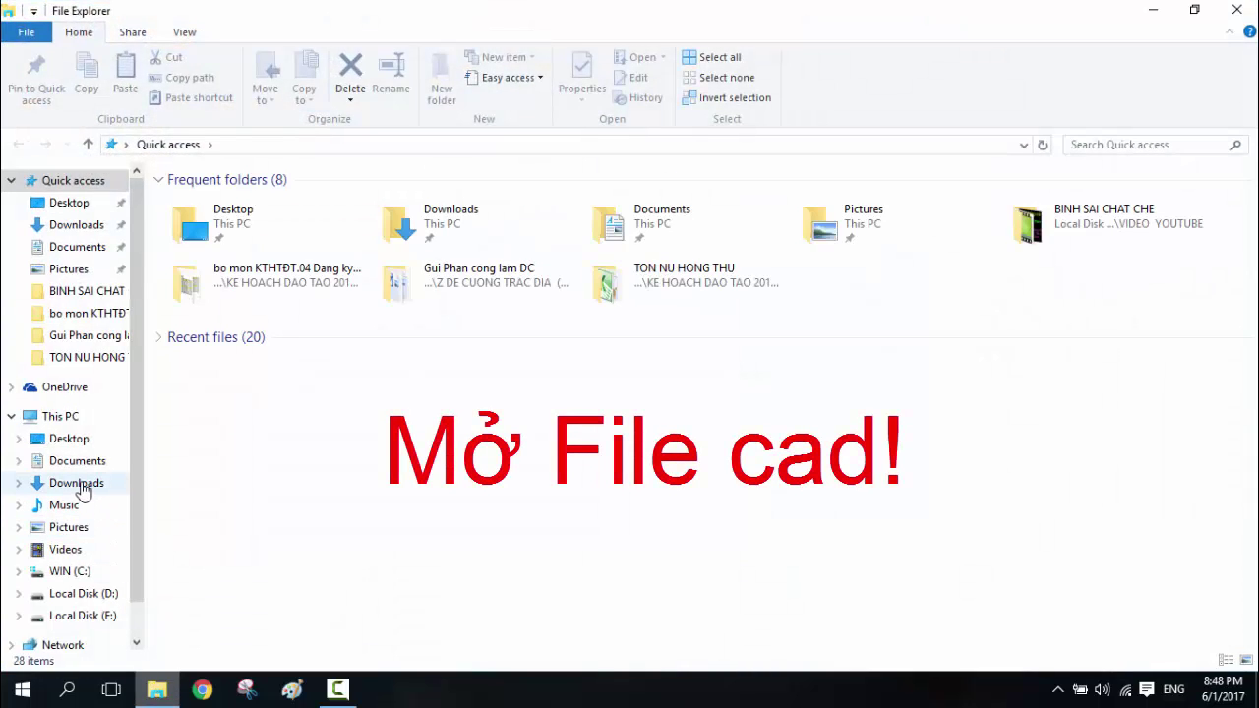
click(78, 484)
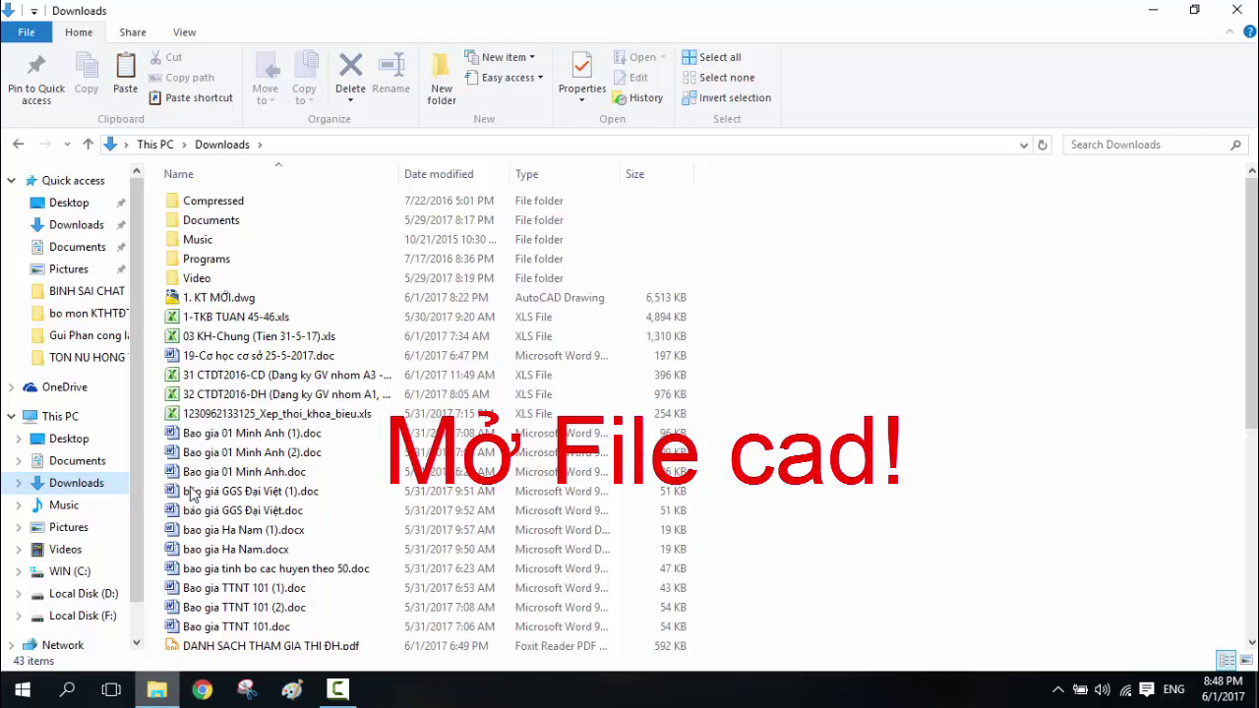
scroll(255, 496, down, 4)
scroll(246, 500, down, 2)
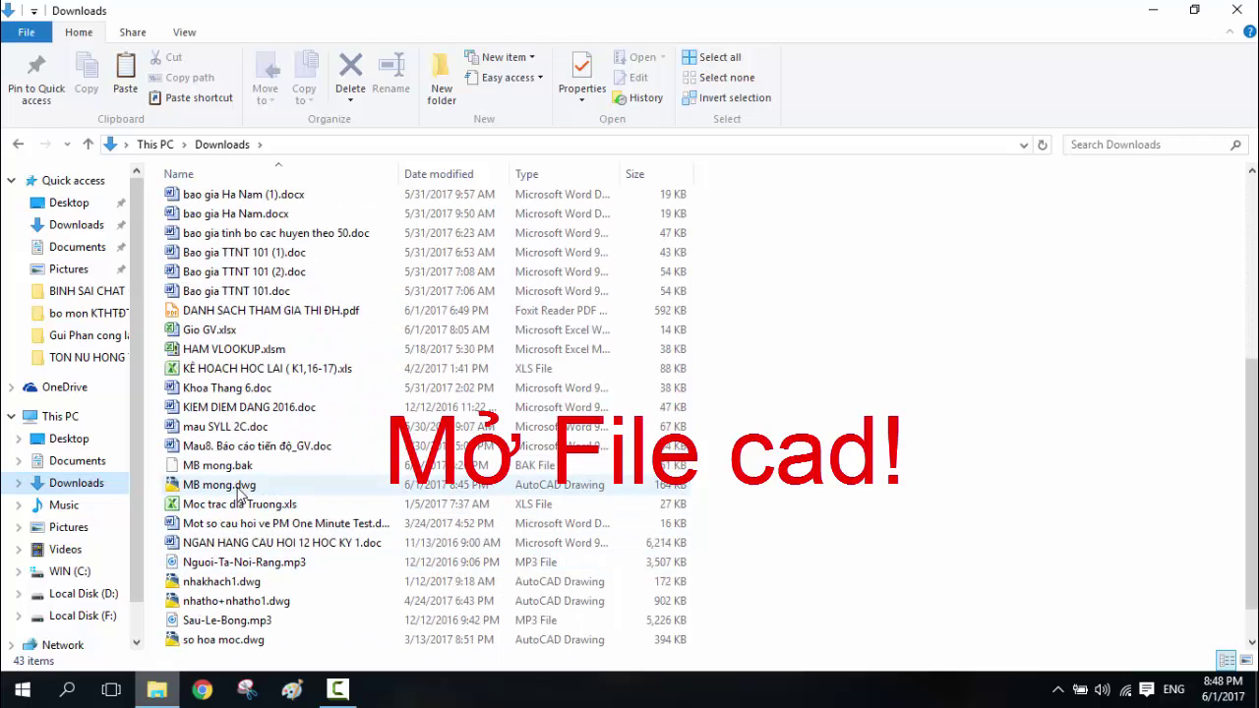
click(237, 489)
right_click(239, 491)
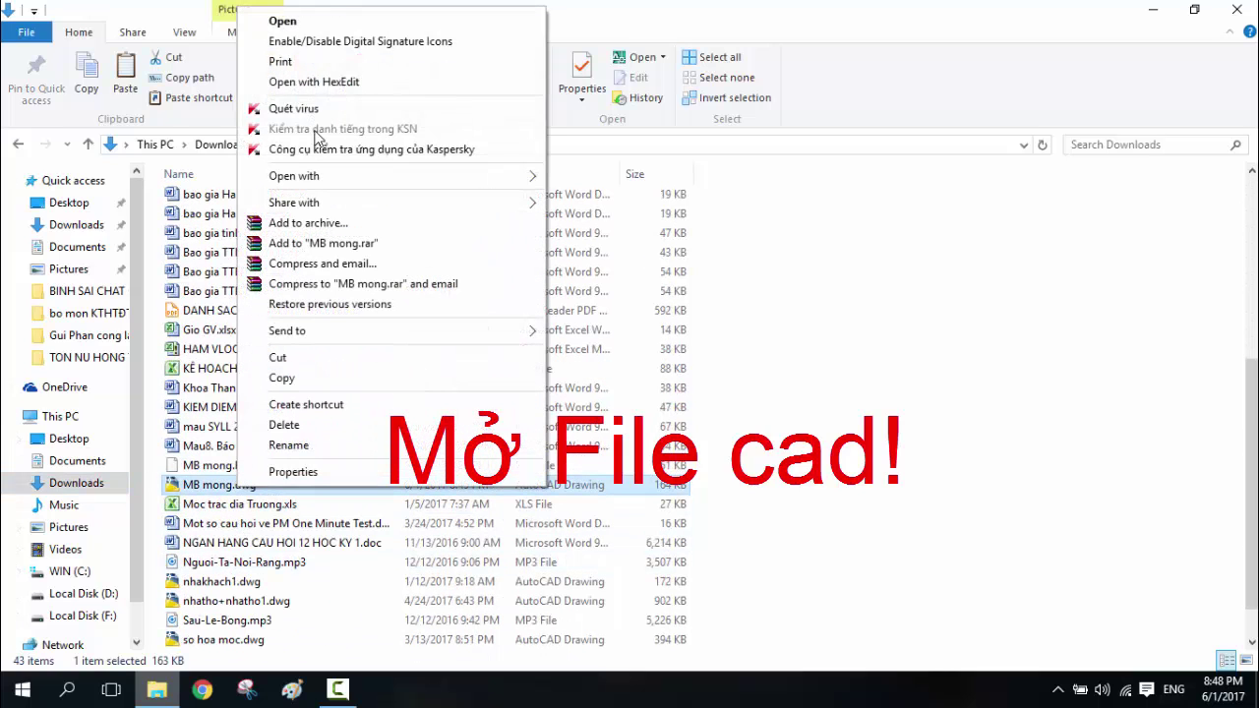
click(283, 21)
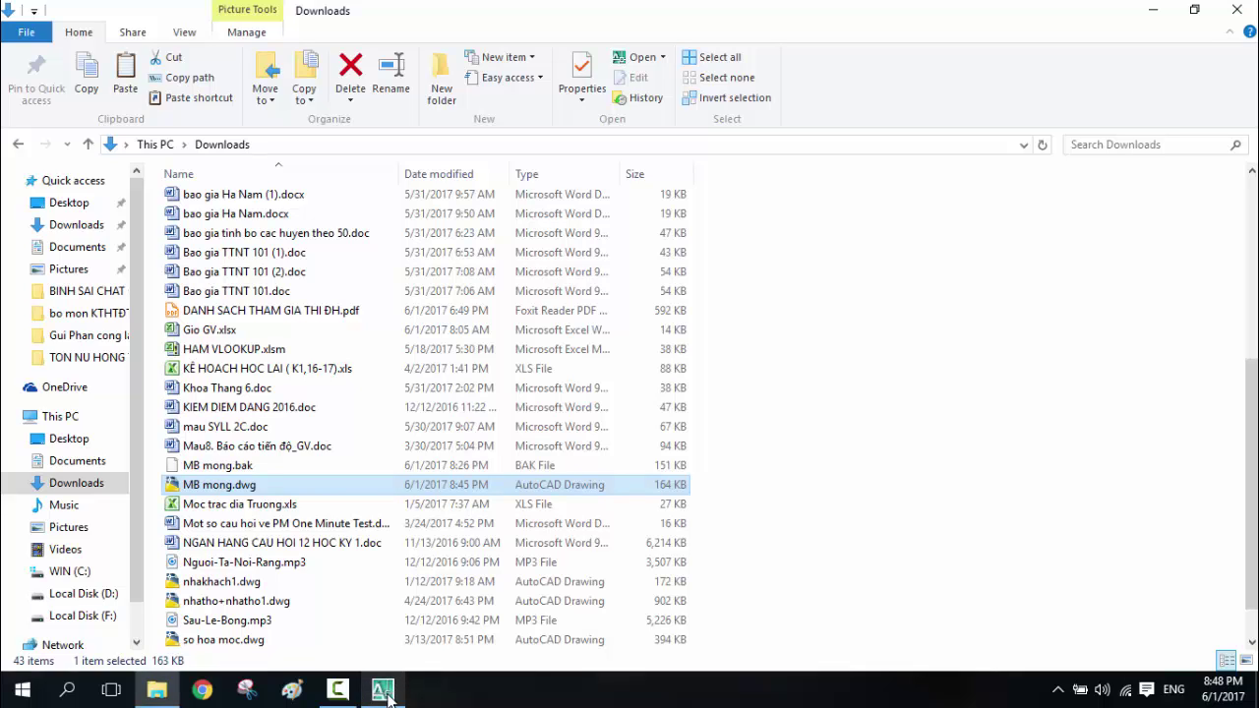
click(384, 693)
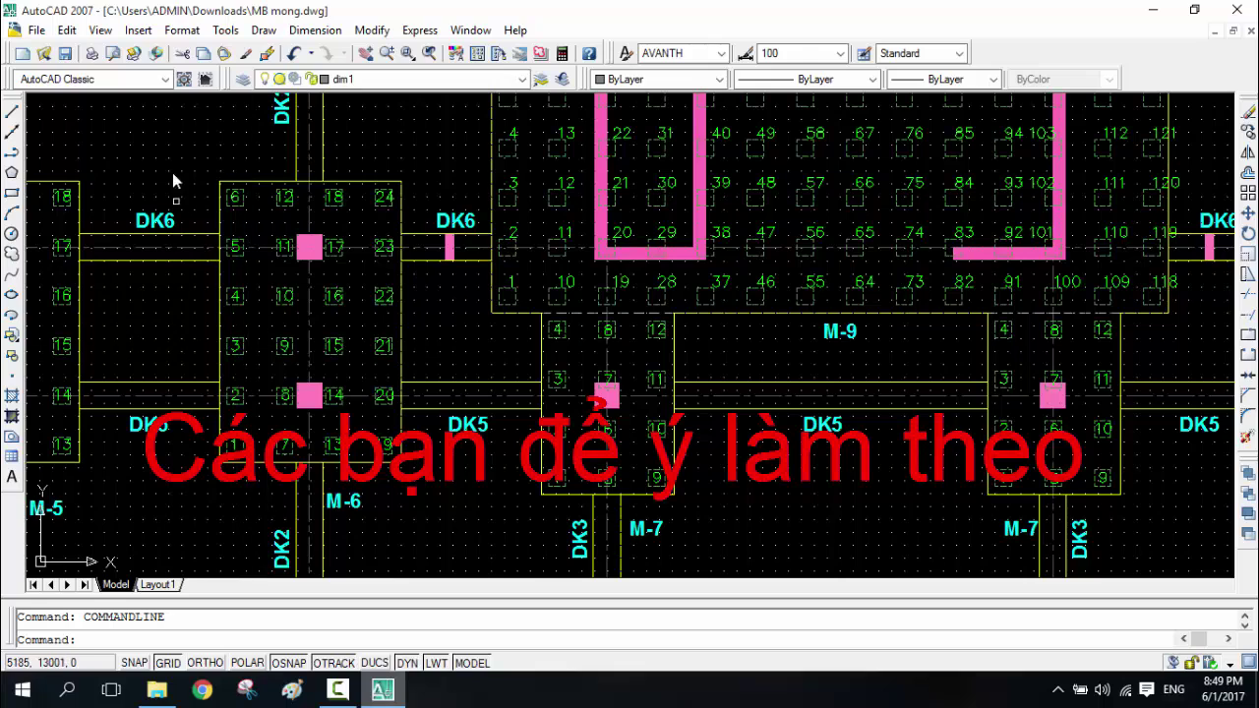
Open AutoCAD's Tools menu to reach the application-loading command
click(226, 33)
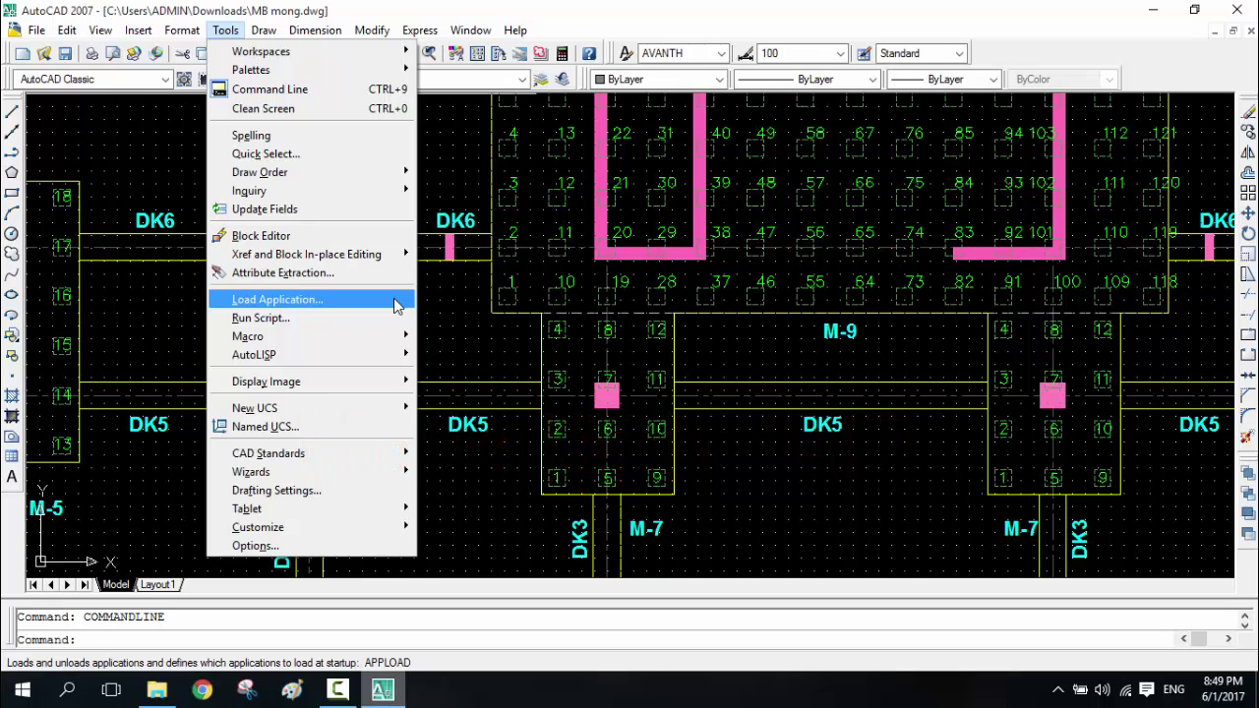
Load Project.dvb from D:\BDDH via Load Application, then close the dialog
click(396, 305)
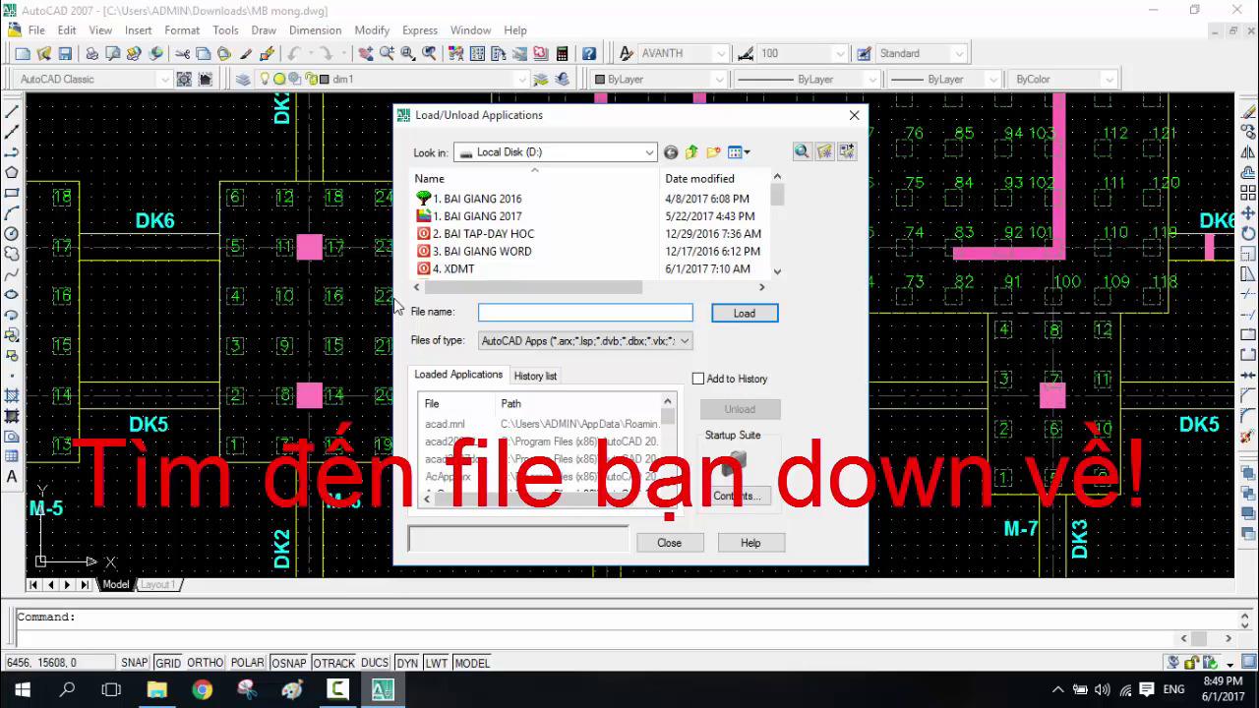
click(649, 153)
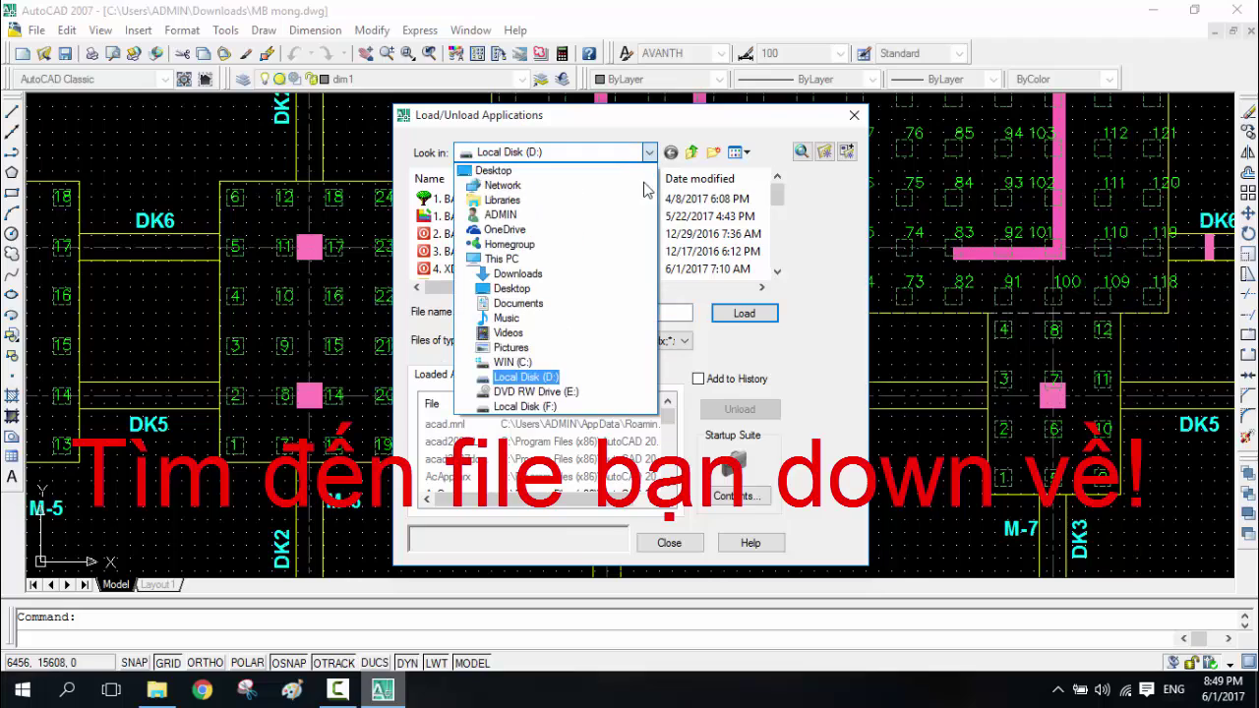
click(577, 377)
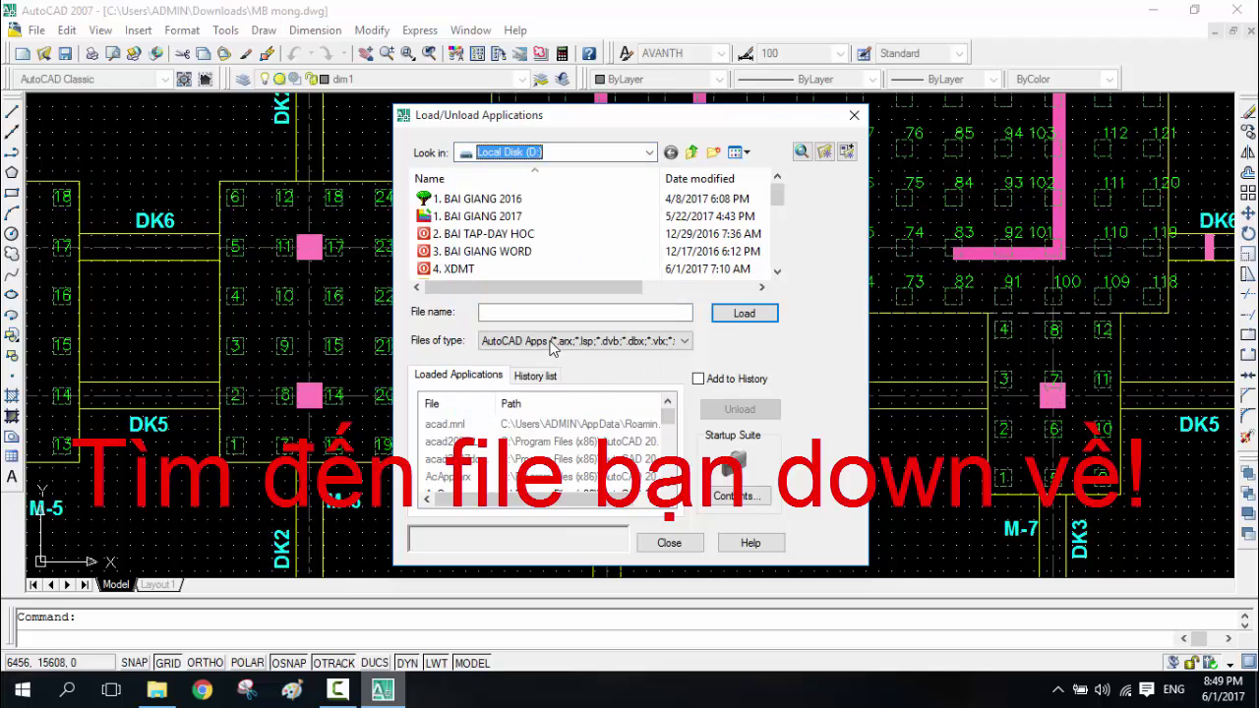
scroll(444, 258, down, 2)
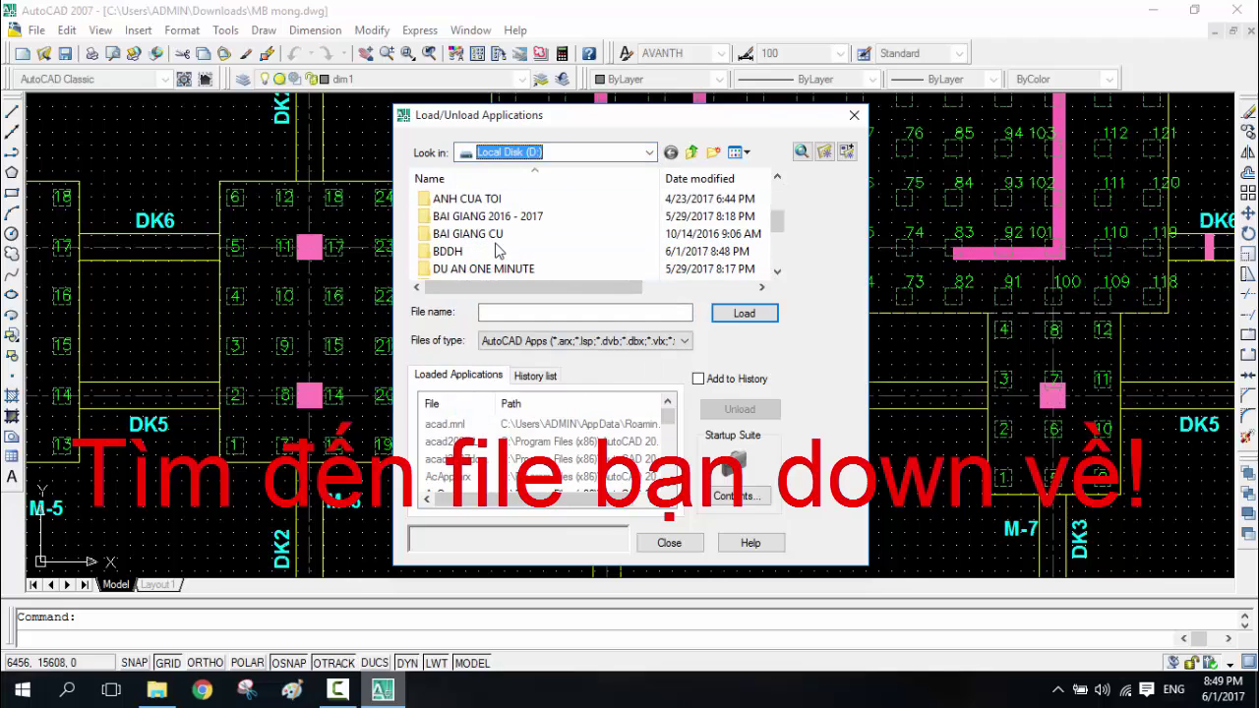
double_click(444, 253)
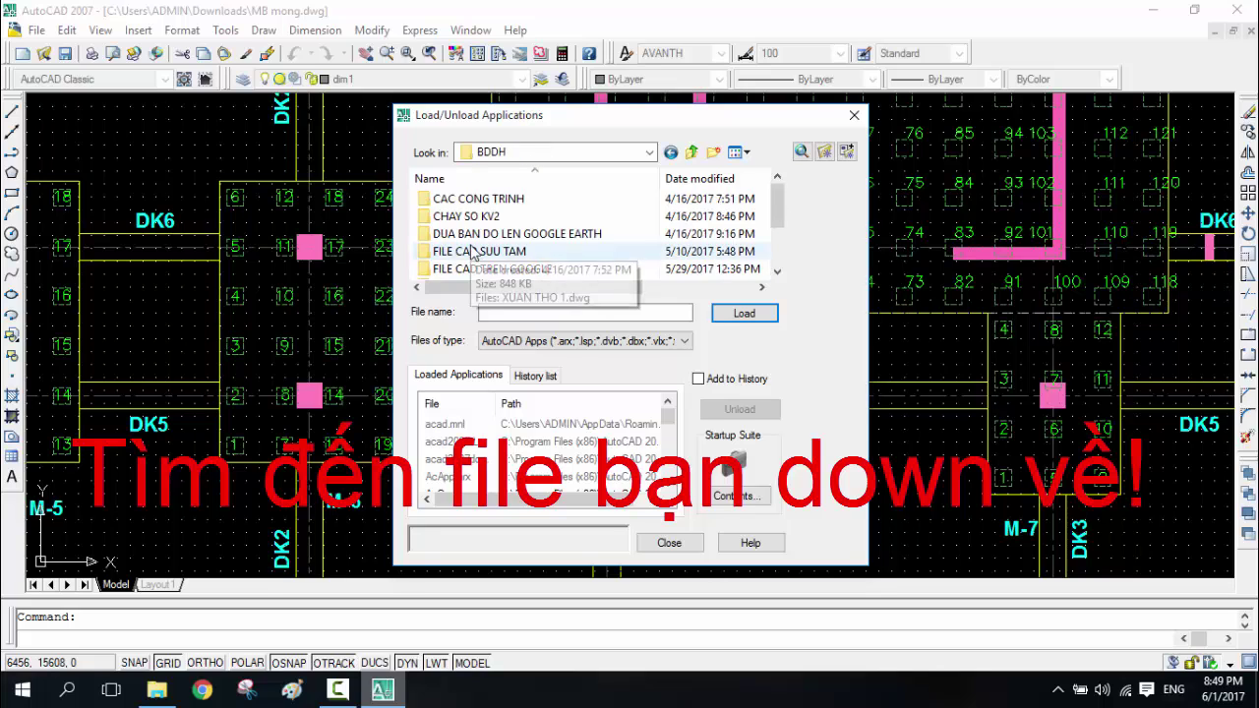
scroll(474, 250, down, 2)
click(460, 269)
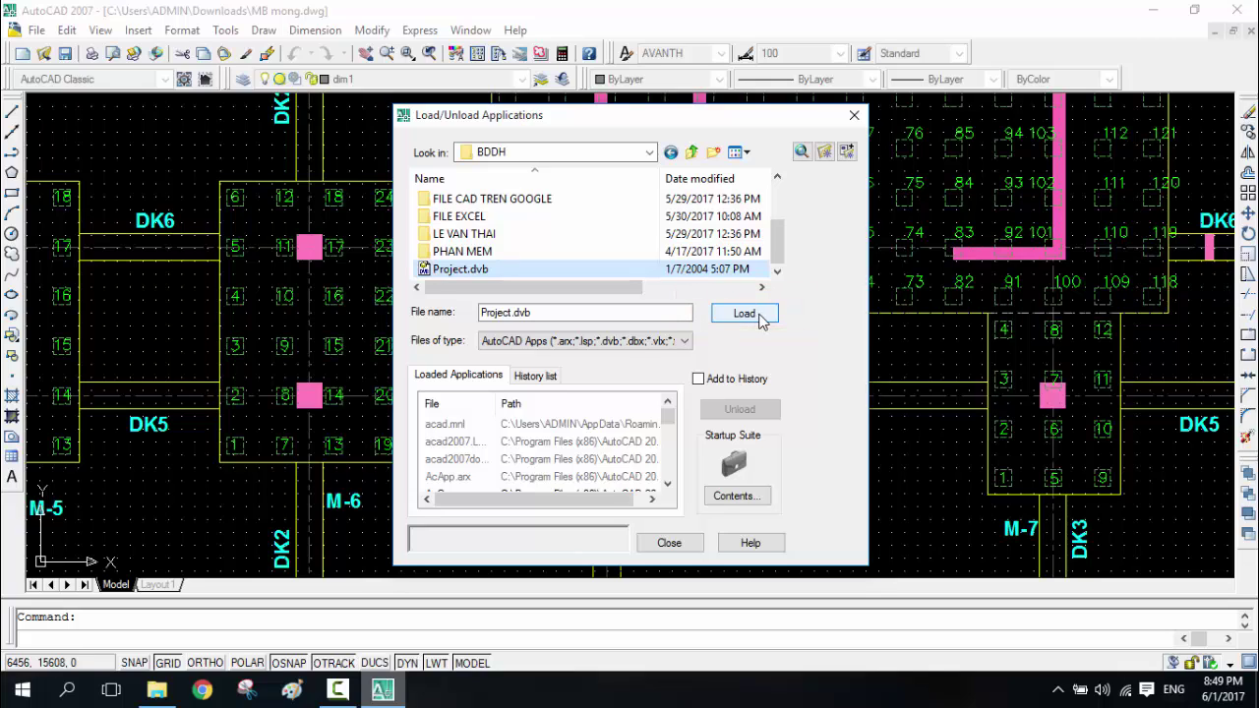
click(762, 320)
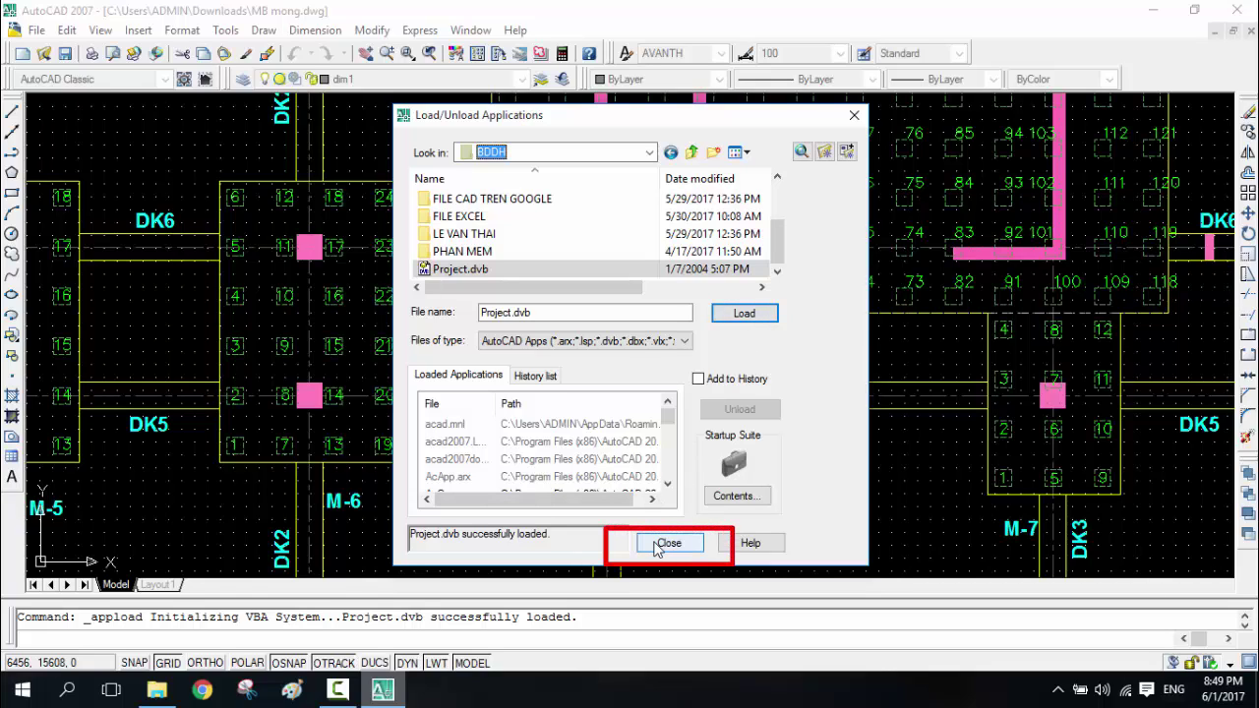
click(668, 542)
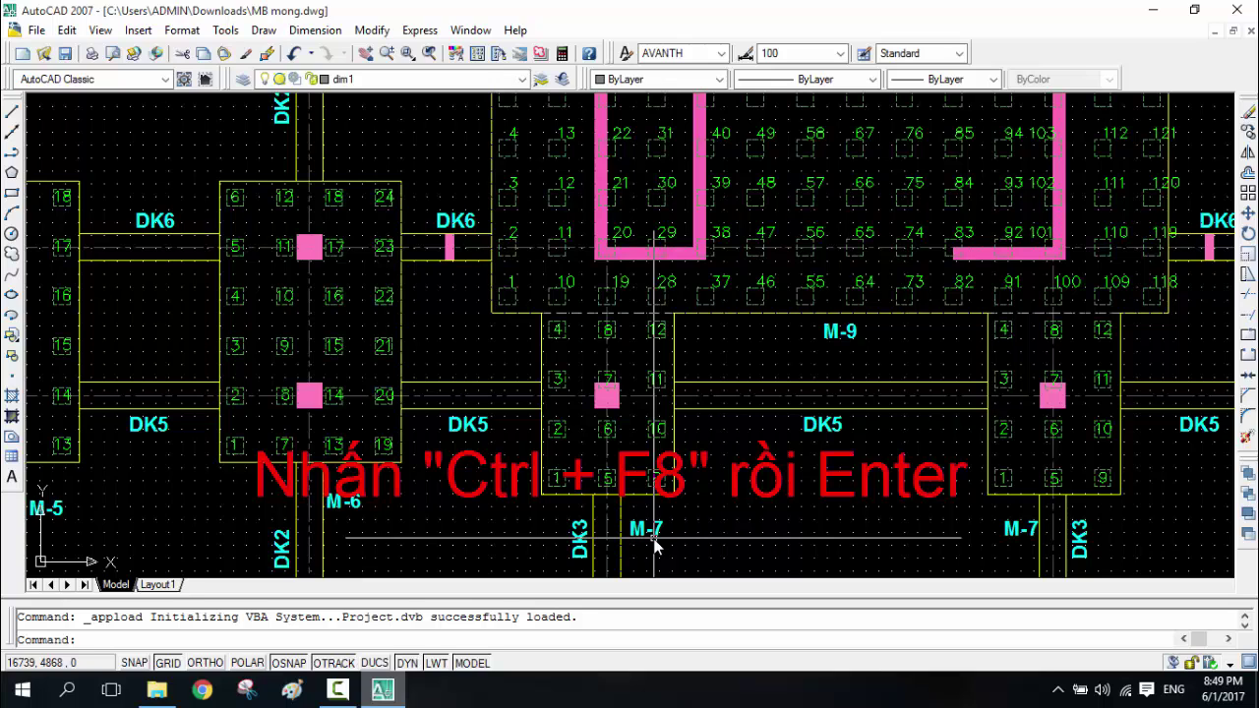
Run the LayToaDoDiem macro from the Ctrl+F8 Macros list
key(ctrl+F8)
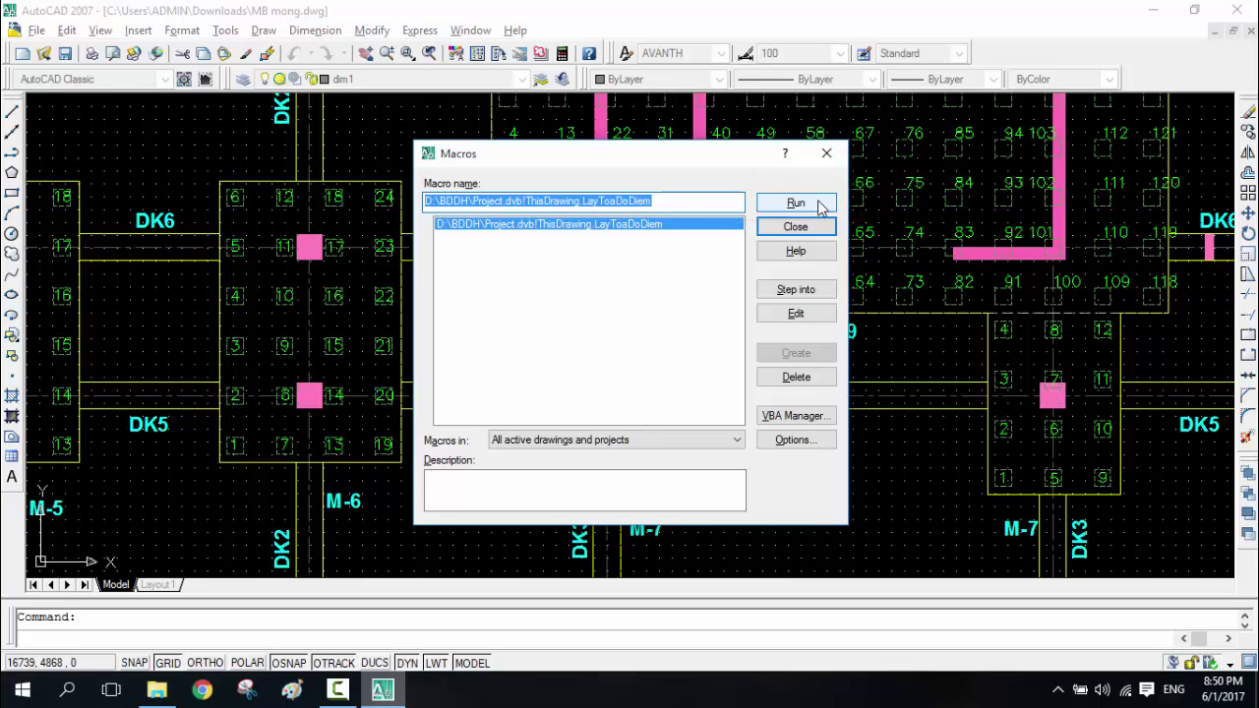
click(819, 203)
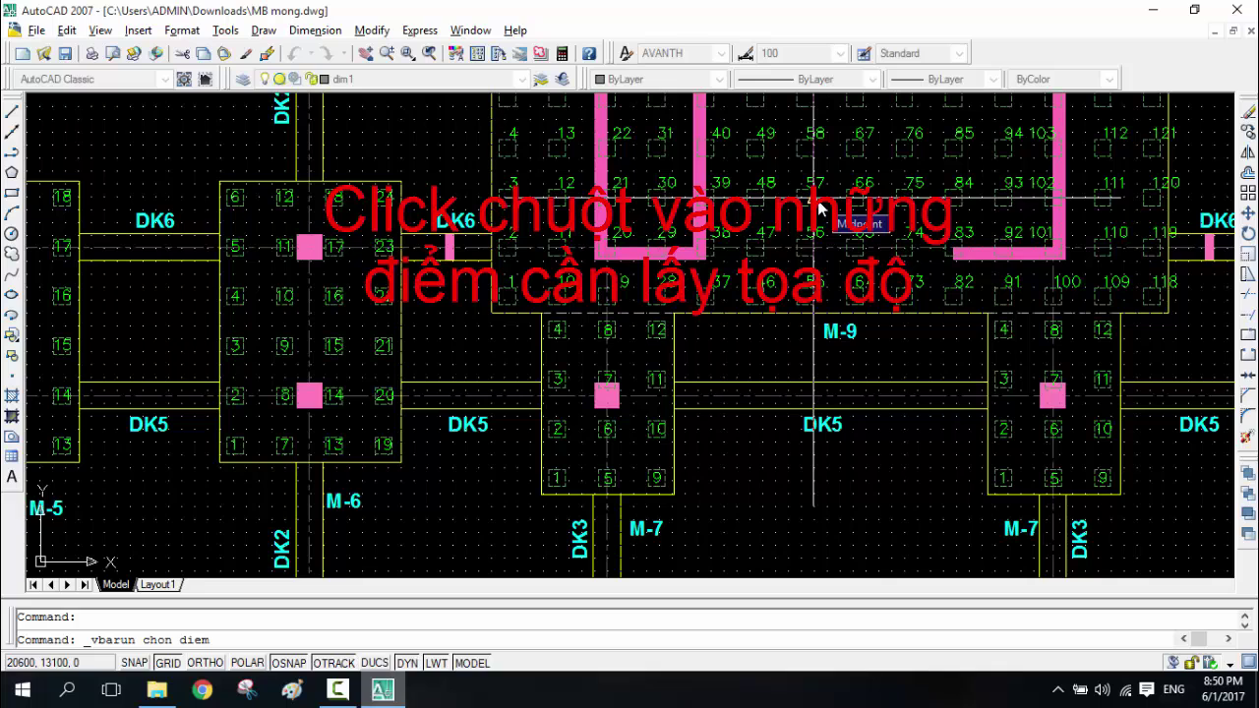
Snap to the pink column centres along DK5 and DK6, then finish to list the coordinates
click(334, 280)
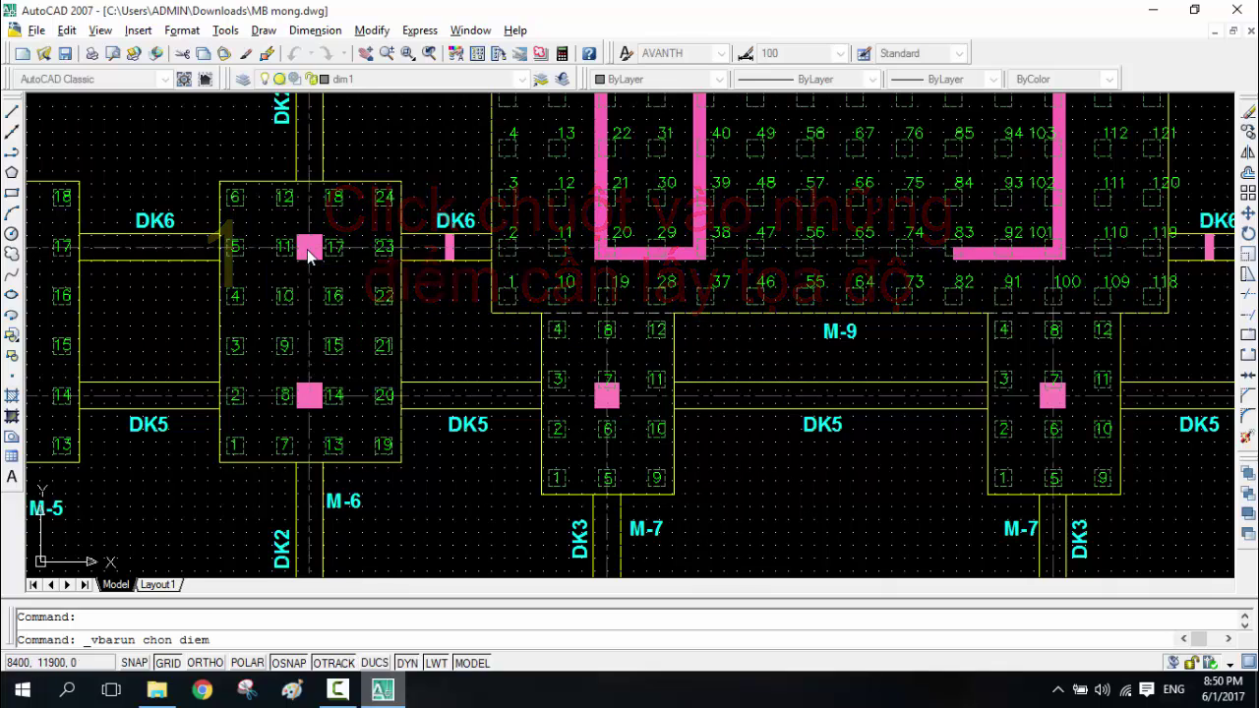
click(307, 247)
click(308, 395)
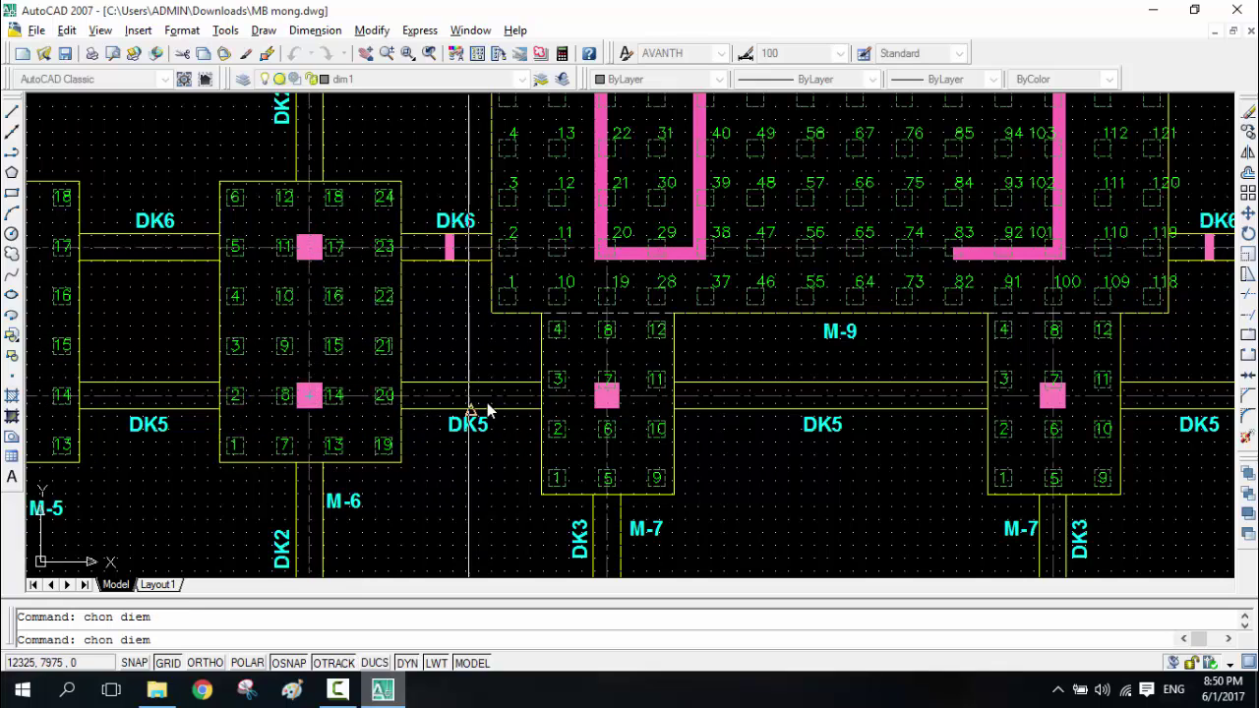
click(582, 403)
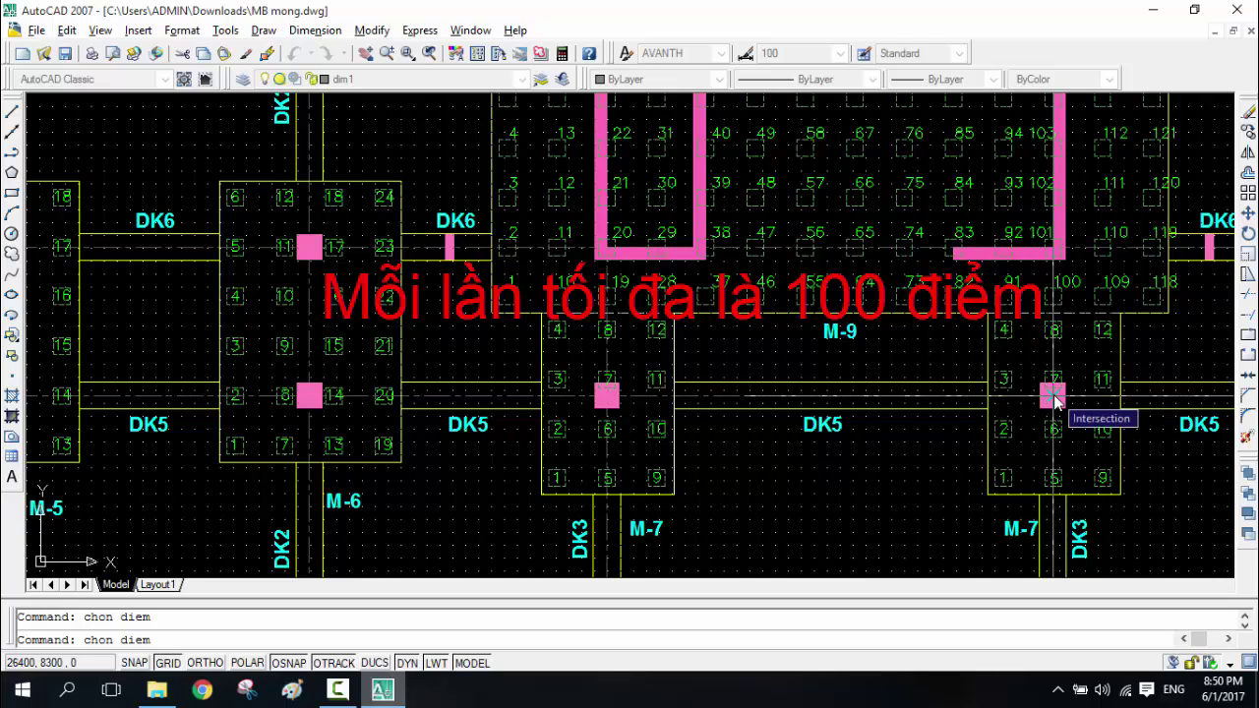
scroll(934, 368, down, 4)
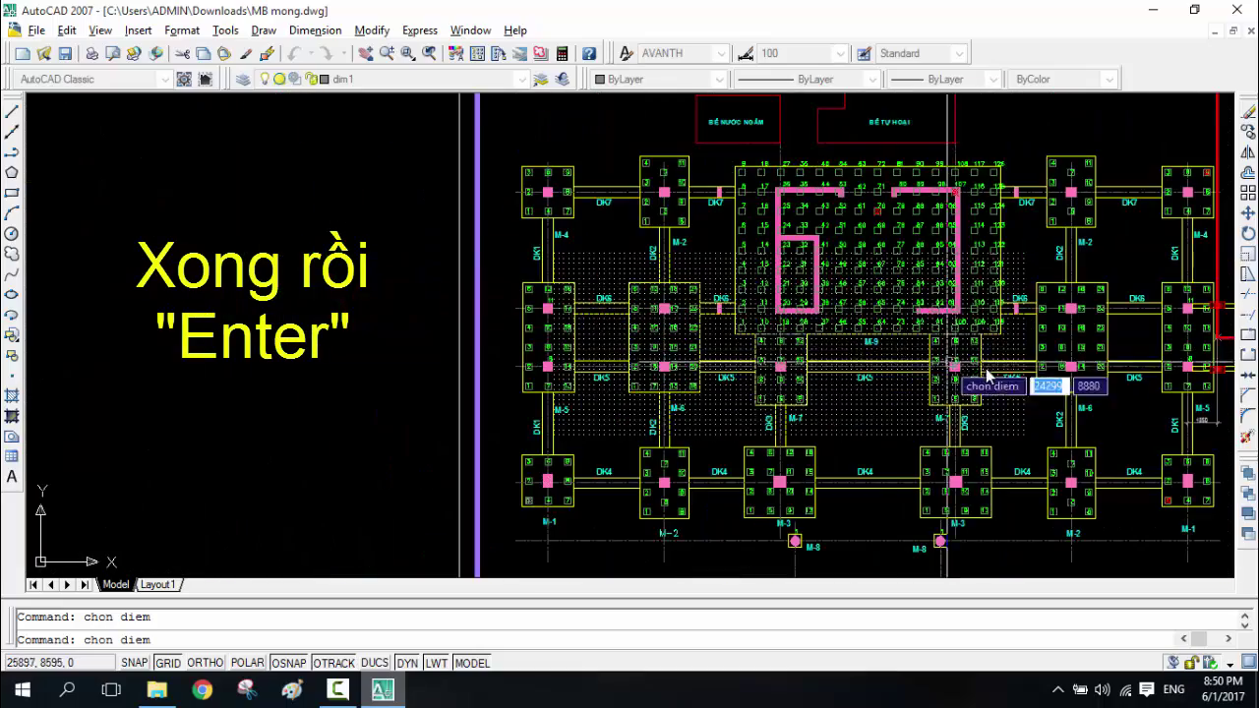
scroll(649, 383, up, 1)
scroll(717, 416, up, 3)
scroll(708, 416, up, 2)
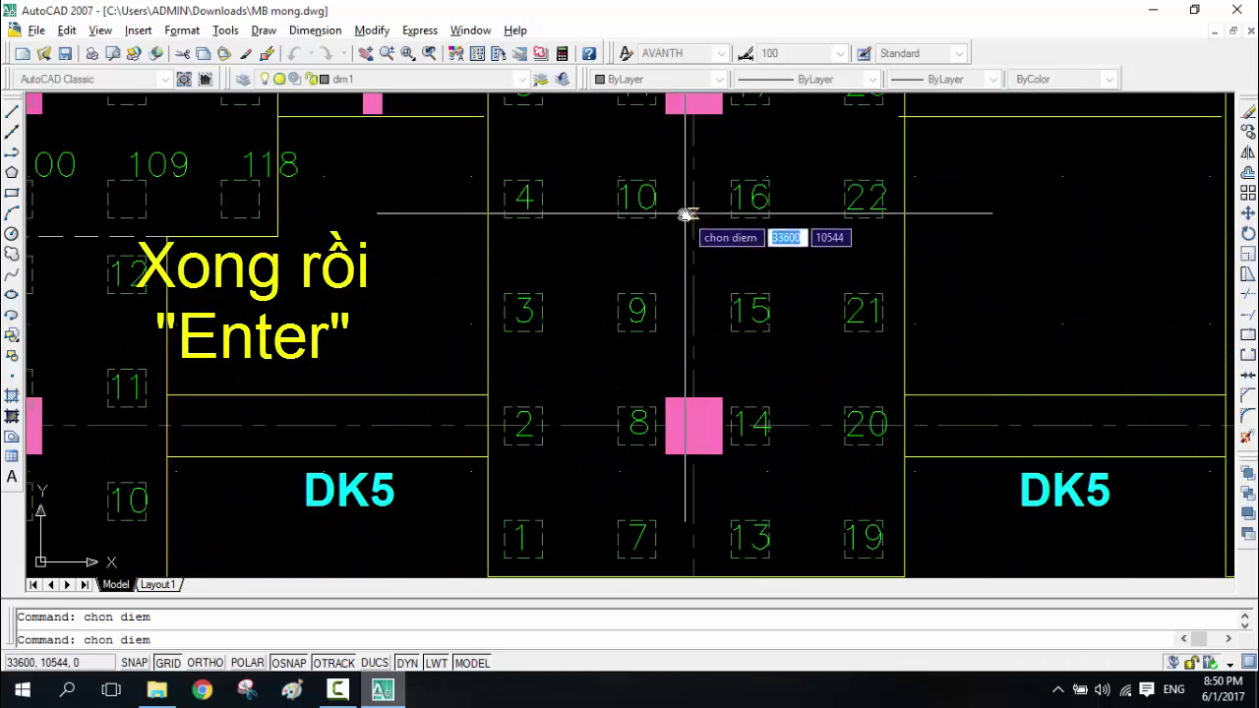
middle_drag(688, 210, 683, 383)
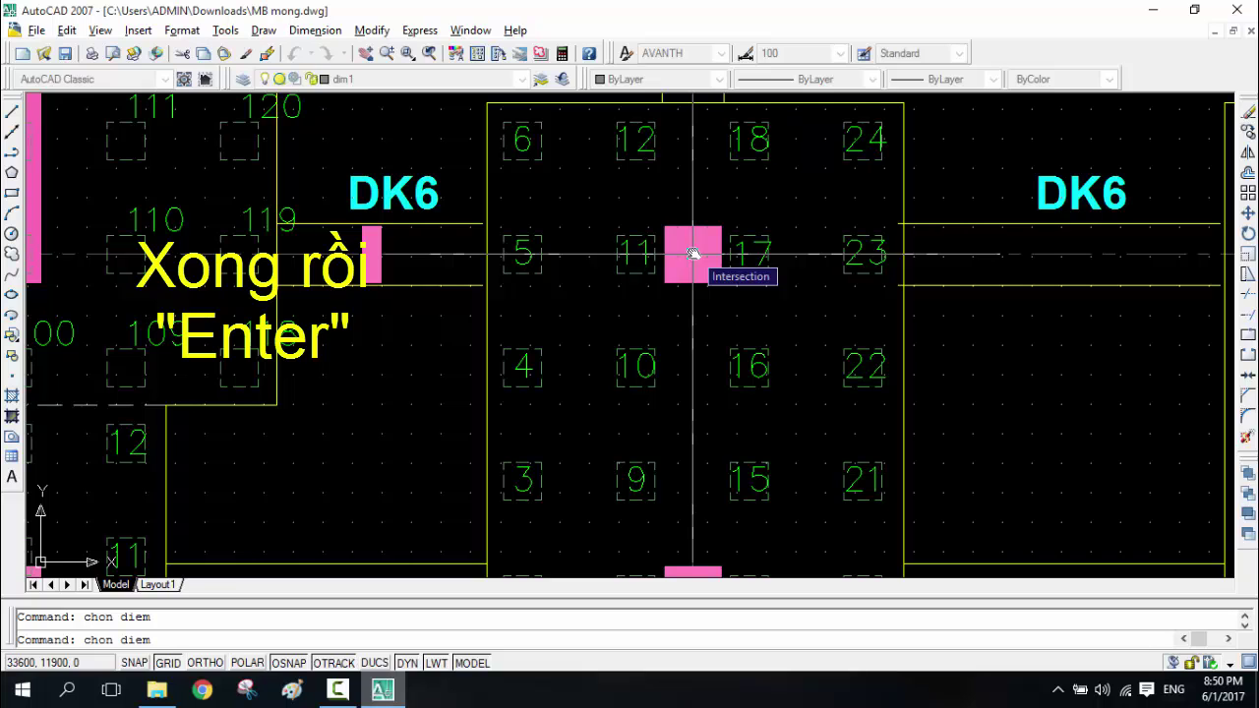
key(Return)
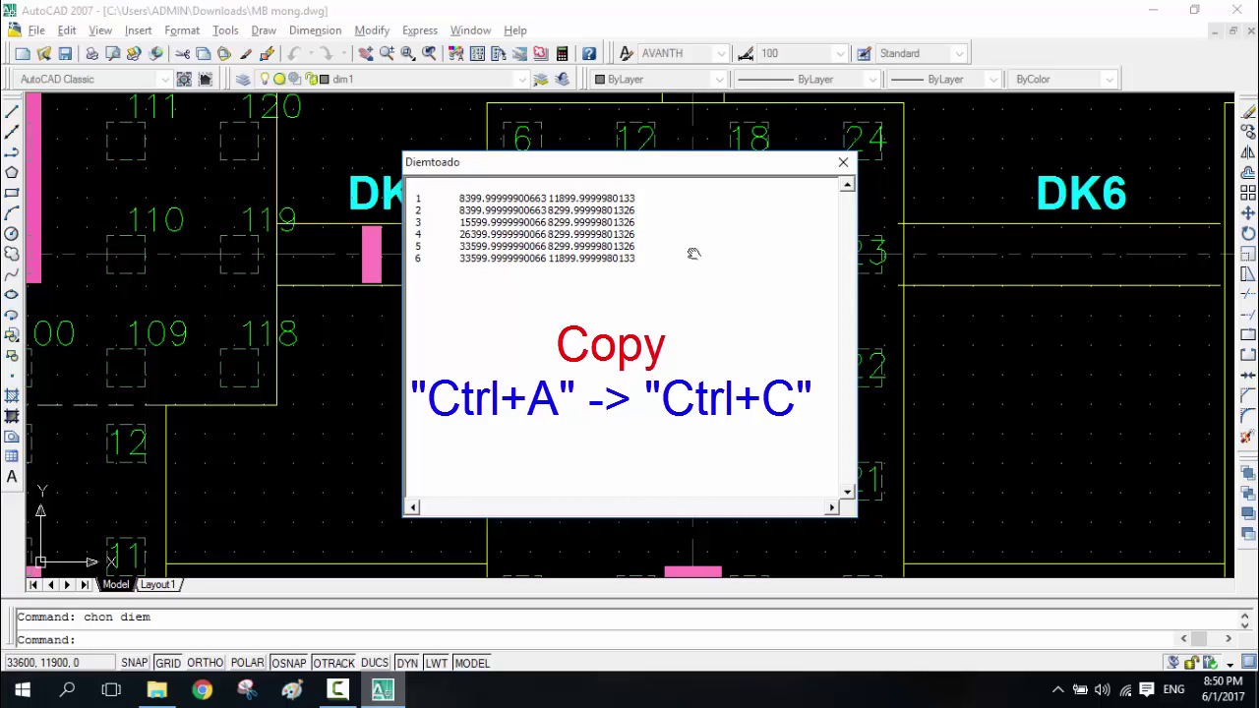
Select all six coordinate pairs, close the Diemtoado list, and minimise windows to the desktop
key(ctrl+a)
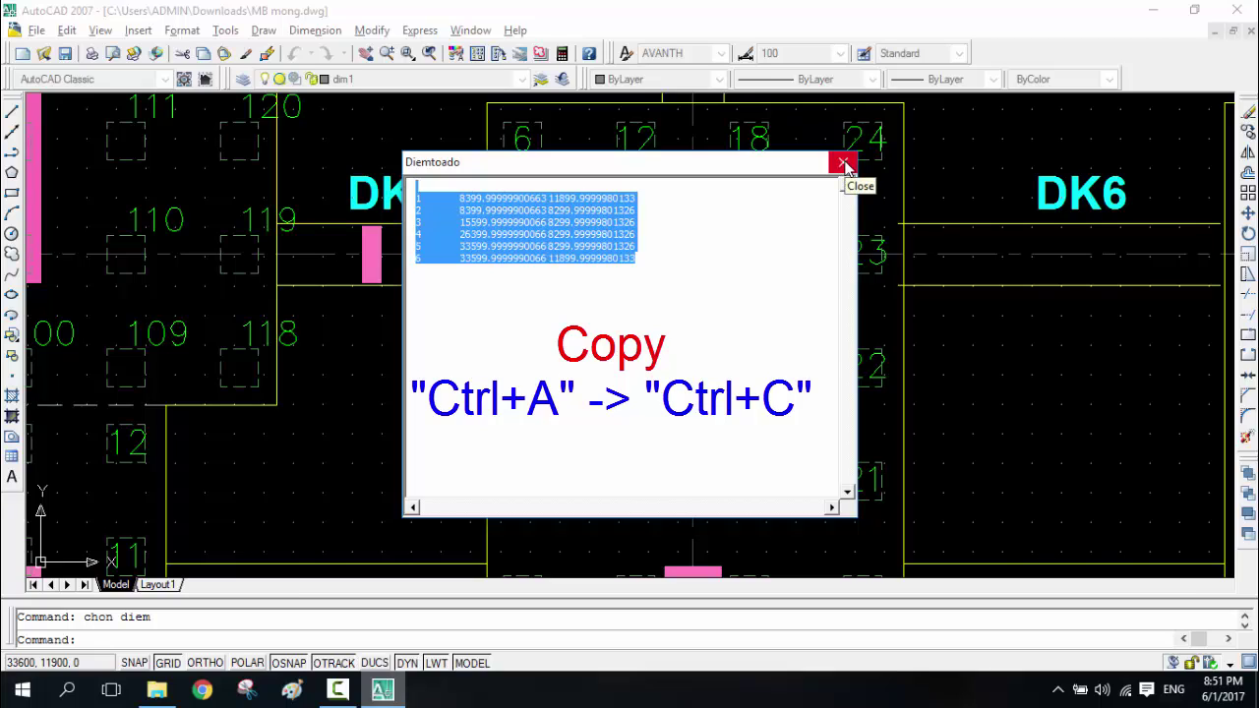
click(844, 165)
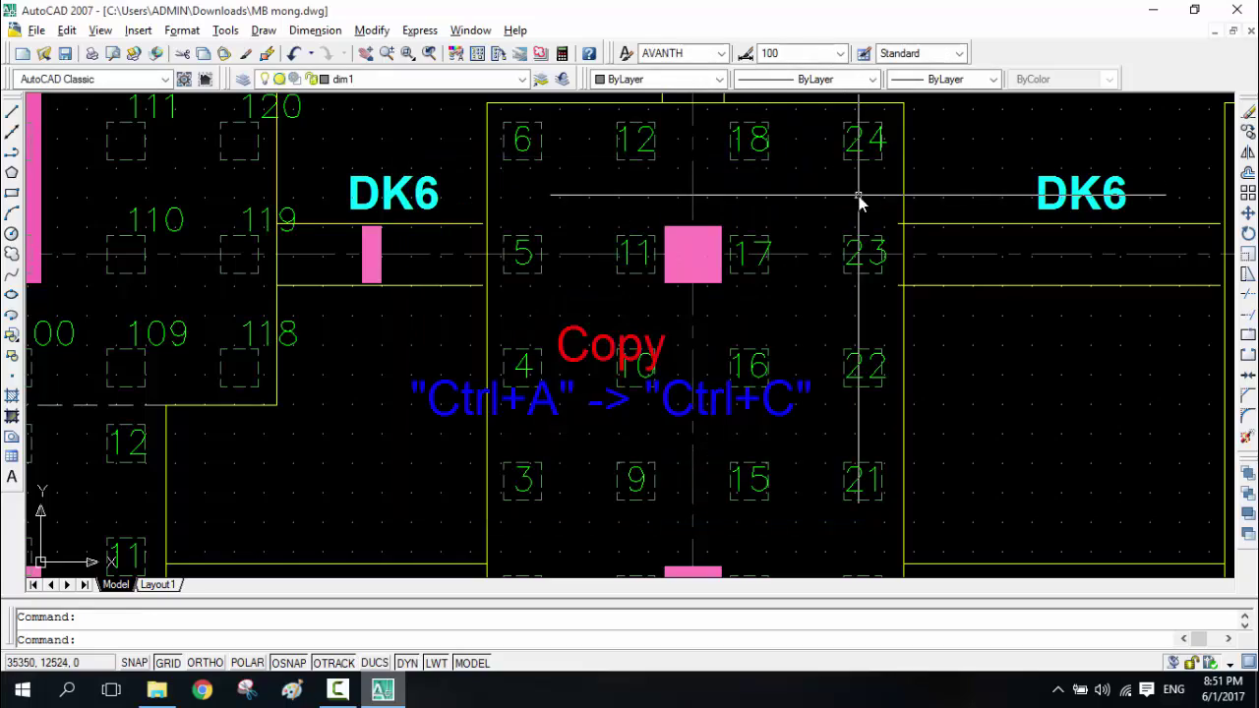
click(1143, 10)
click(1142, 10)
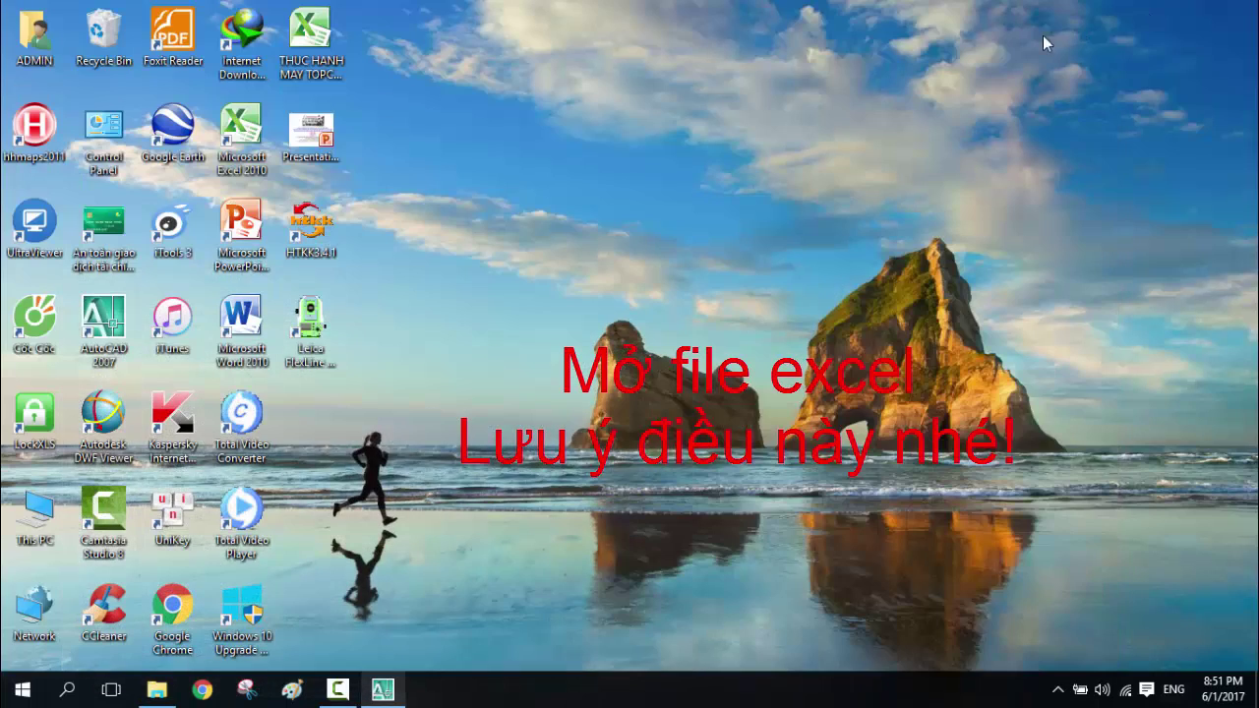
Launch Excel and paste the copied coordinates at C3 of the new Book1
double_click(243, 149)
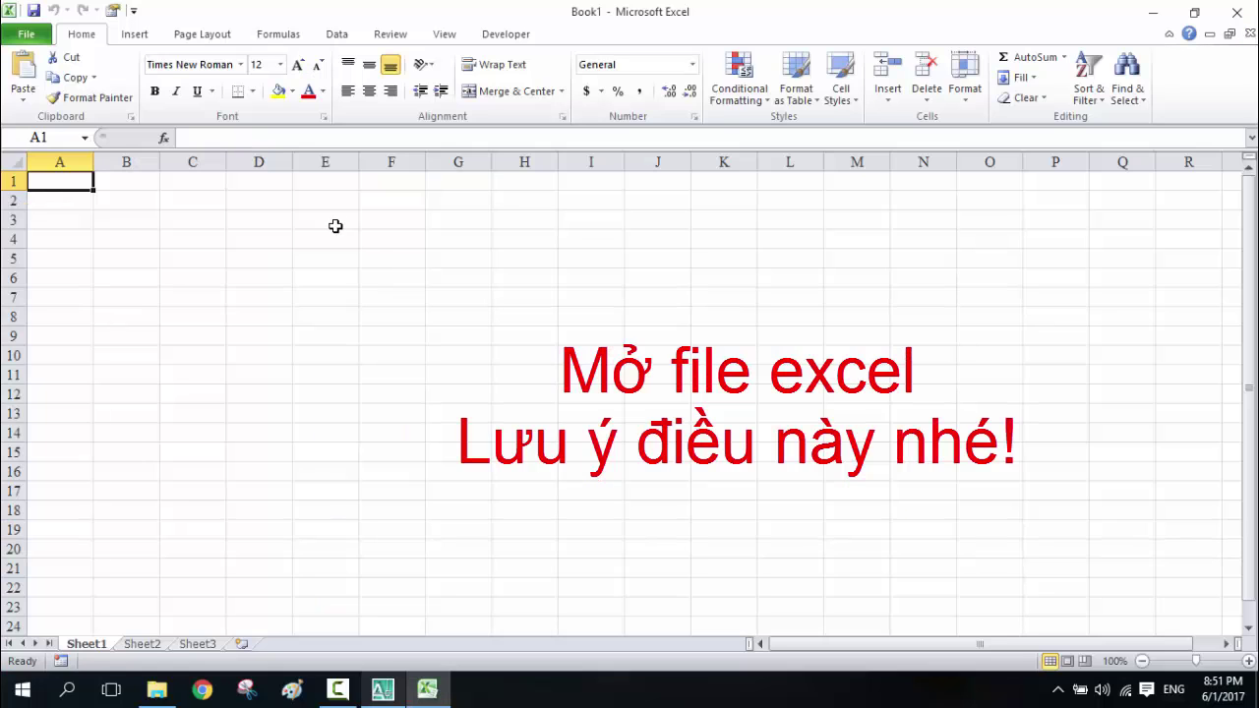
click(192, 220)
right_click(193, 220)
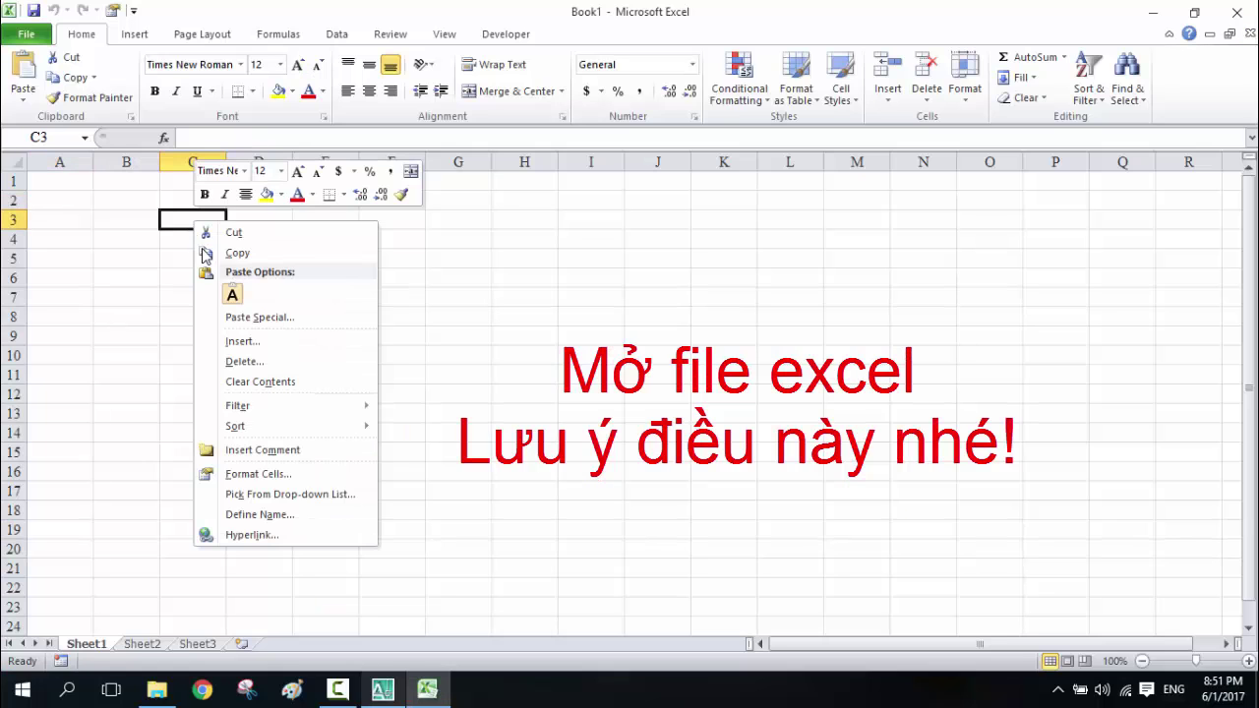
click(227, 294)
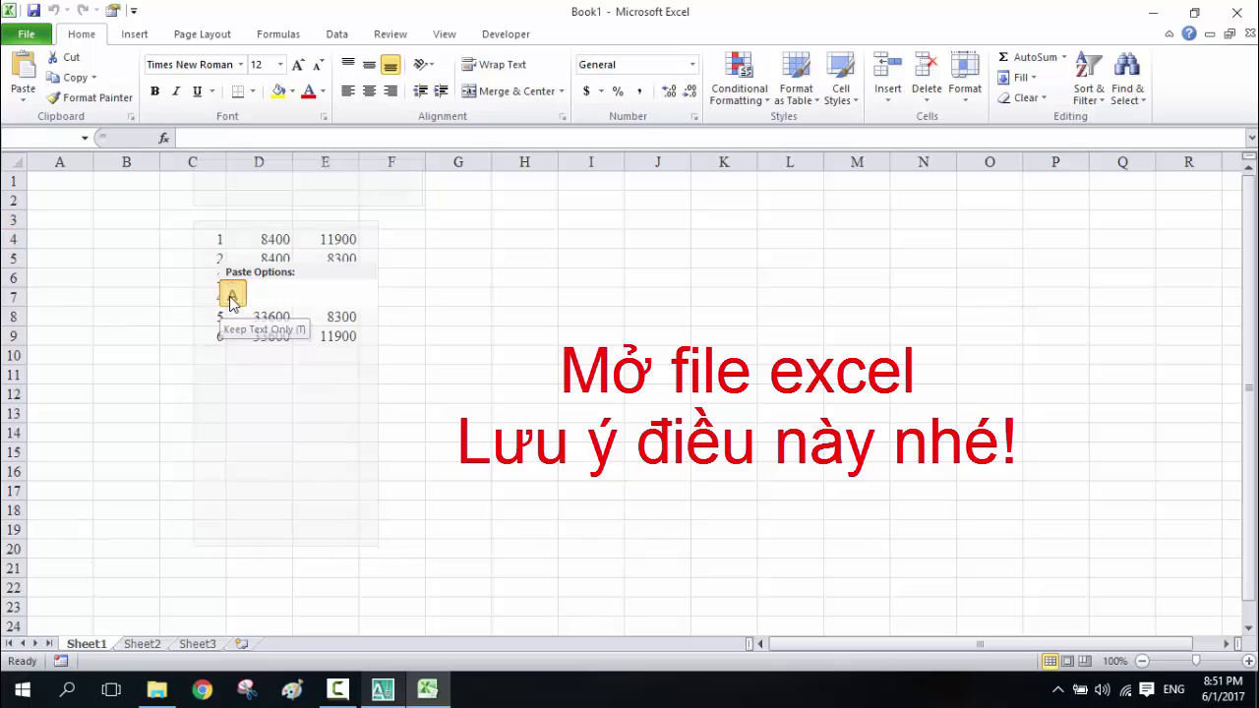
click(258, 224)
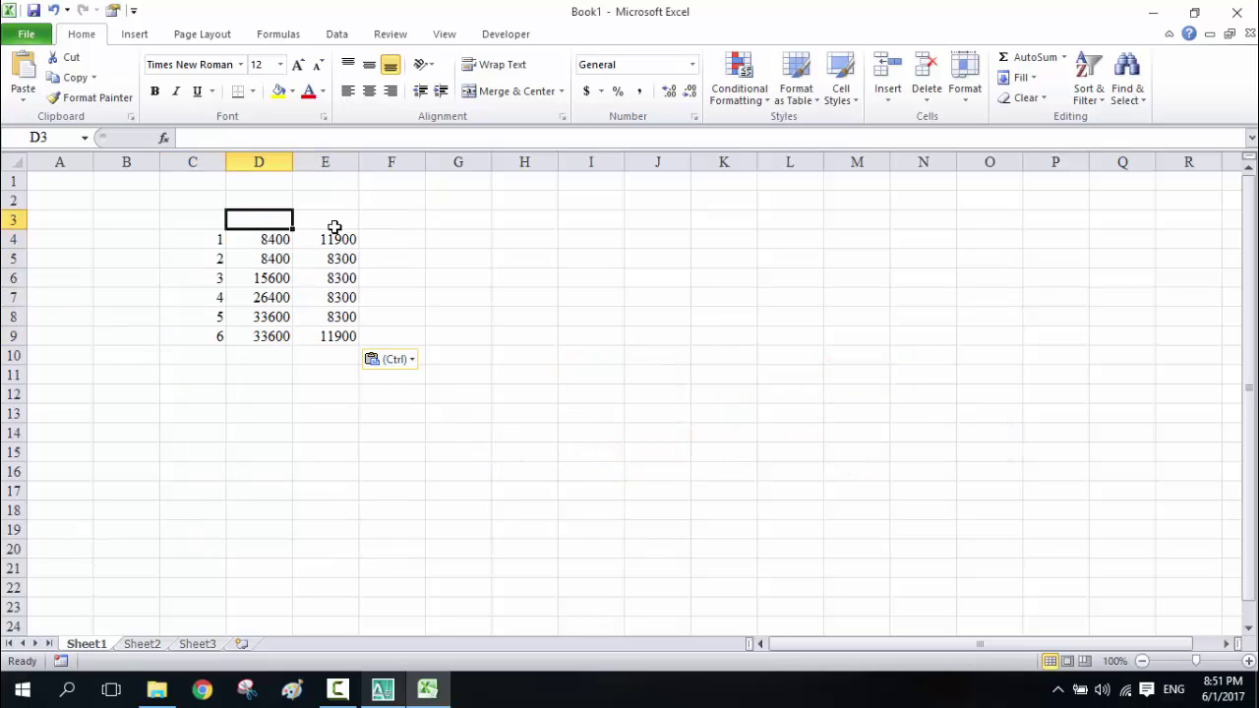
Enter Y in D3 and X in E3, then make both headers centred, bold and red
text(X)
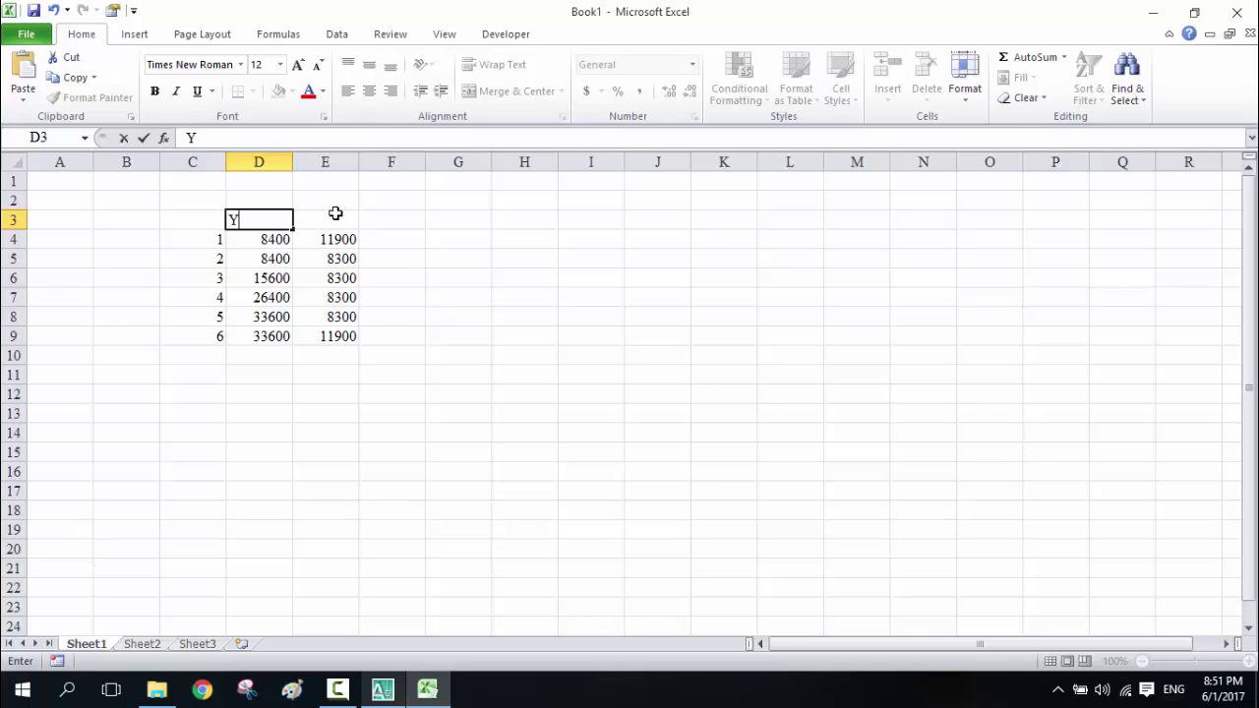
click(336, 213)
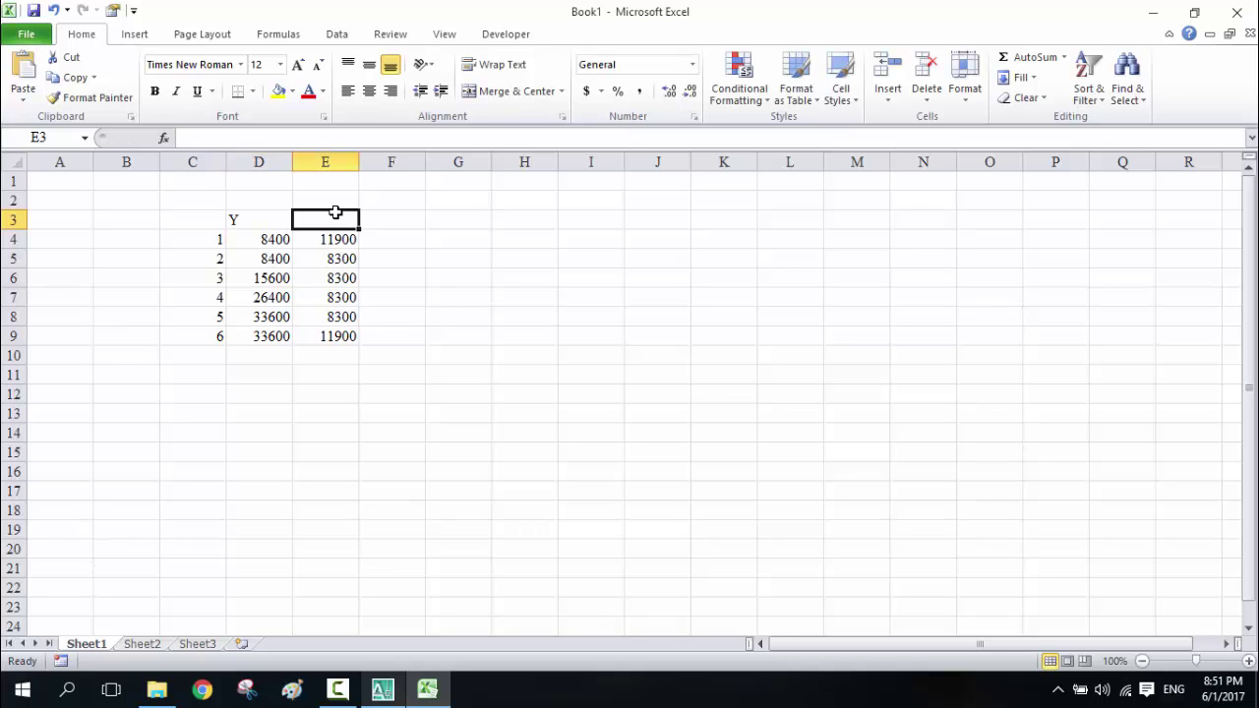
text(X)
click(449, 370)
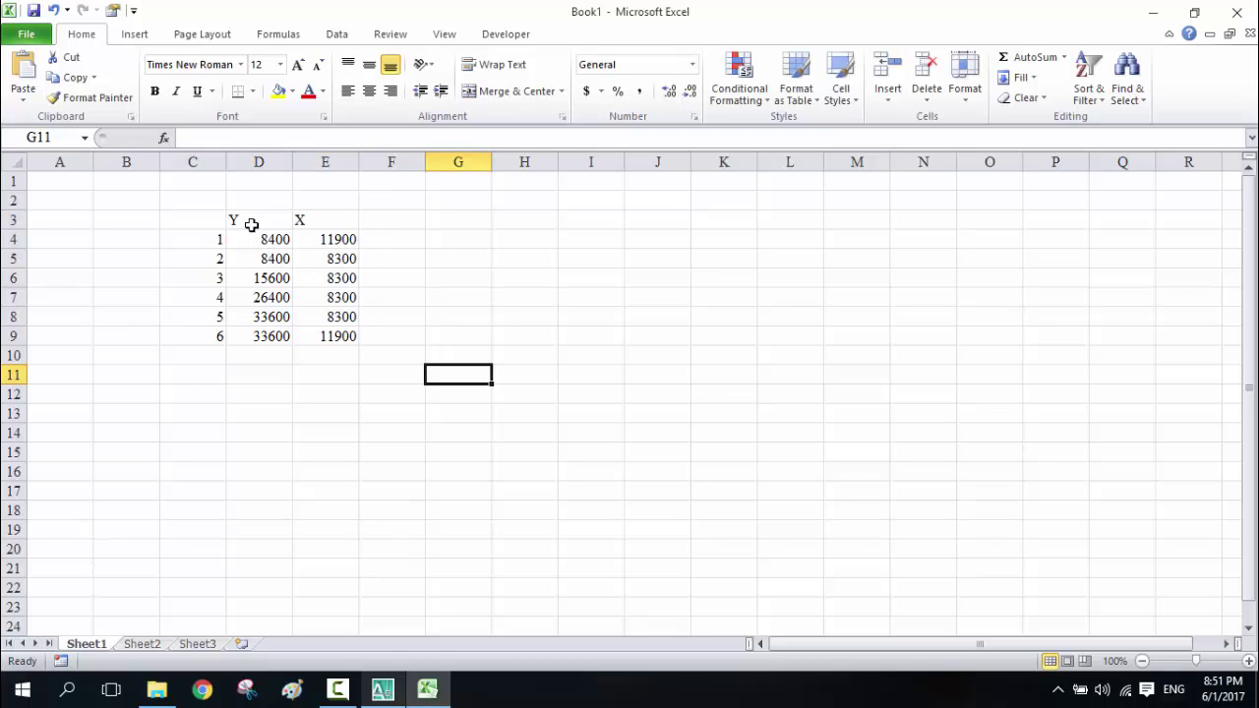
drag(249, 222, 303, 218)
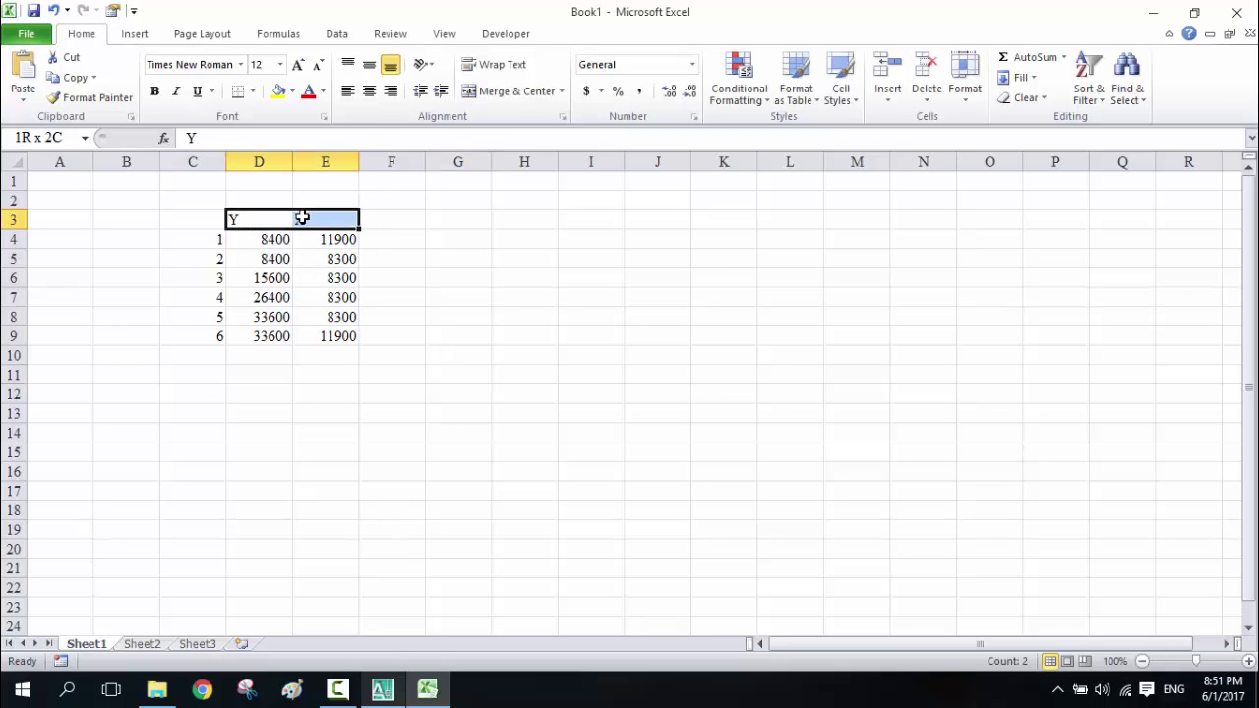
click(369, 90)
click(155, 90)
click(307, 92)
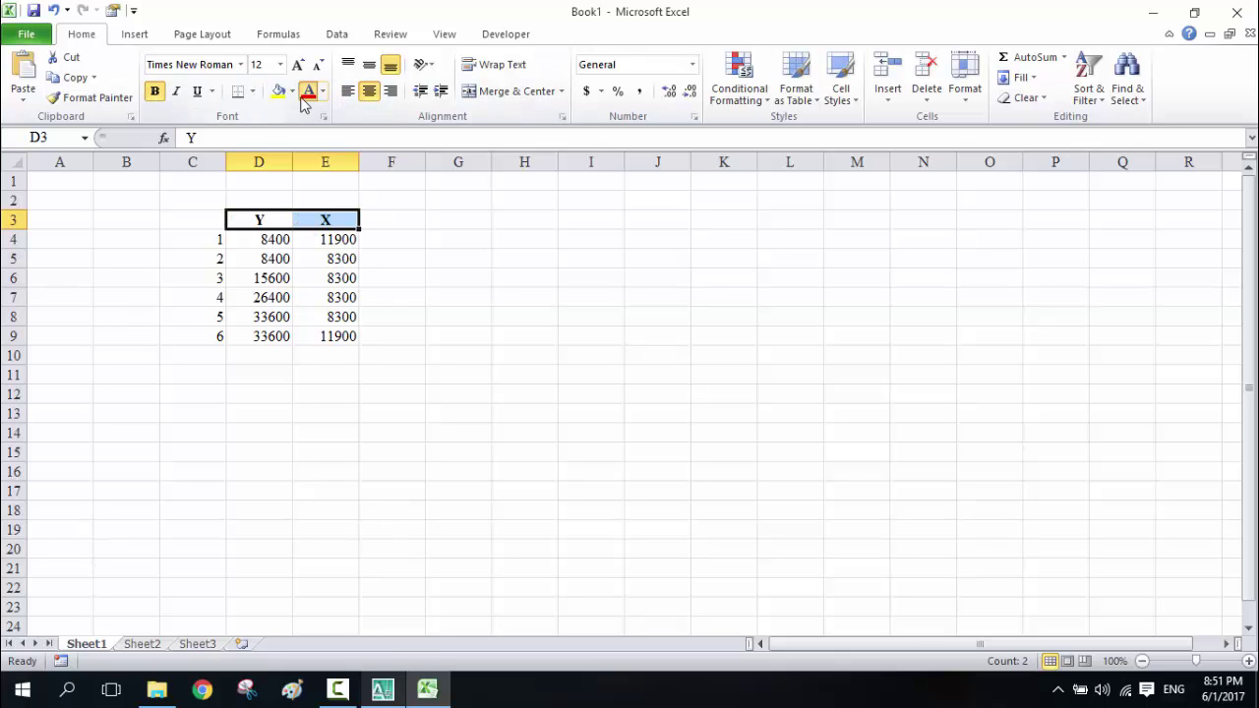
click(414, 320)
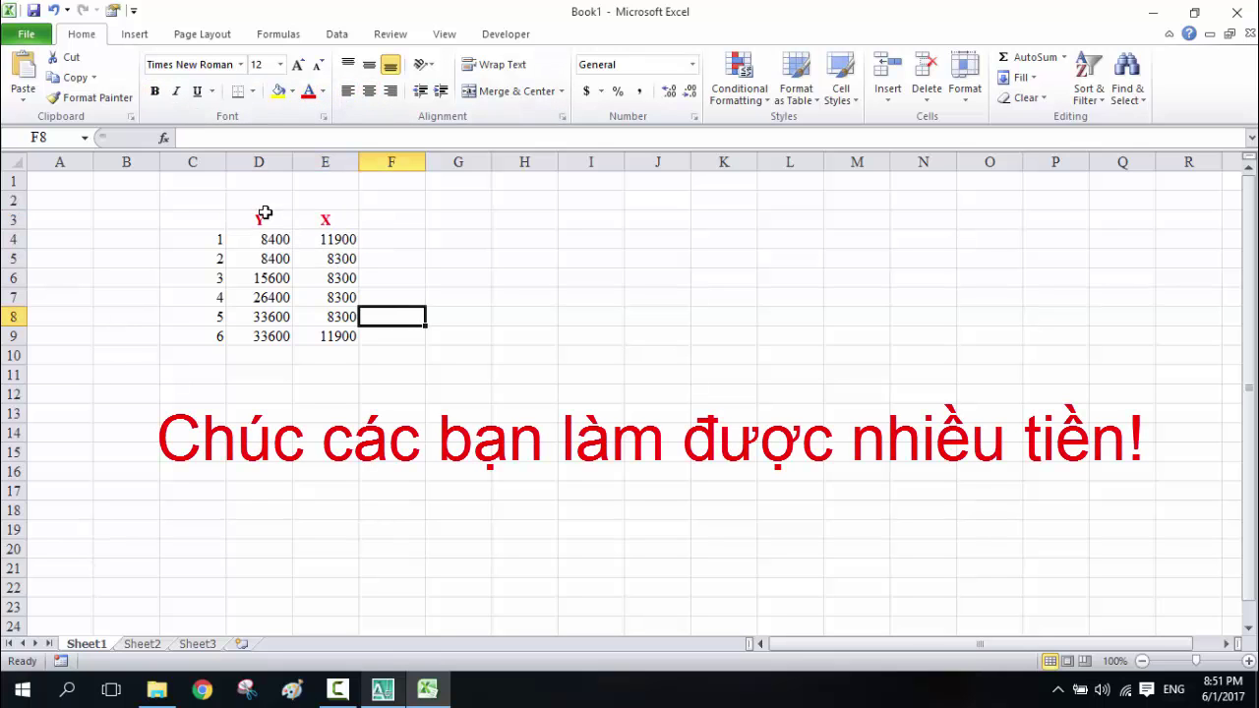
drag(259, 217, 313, 217)
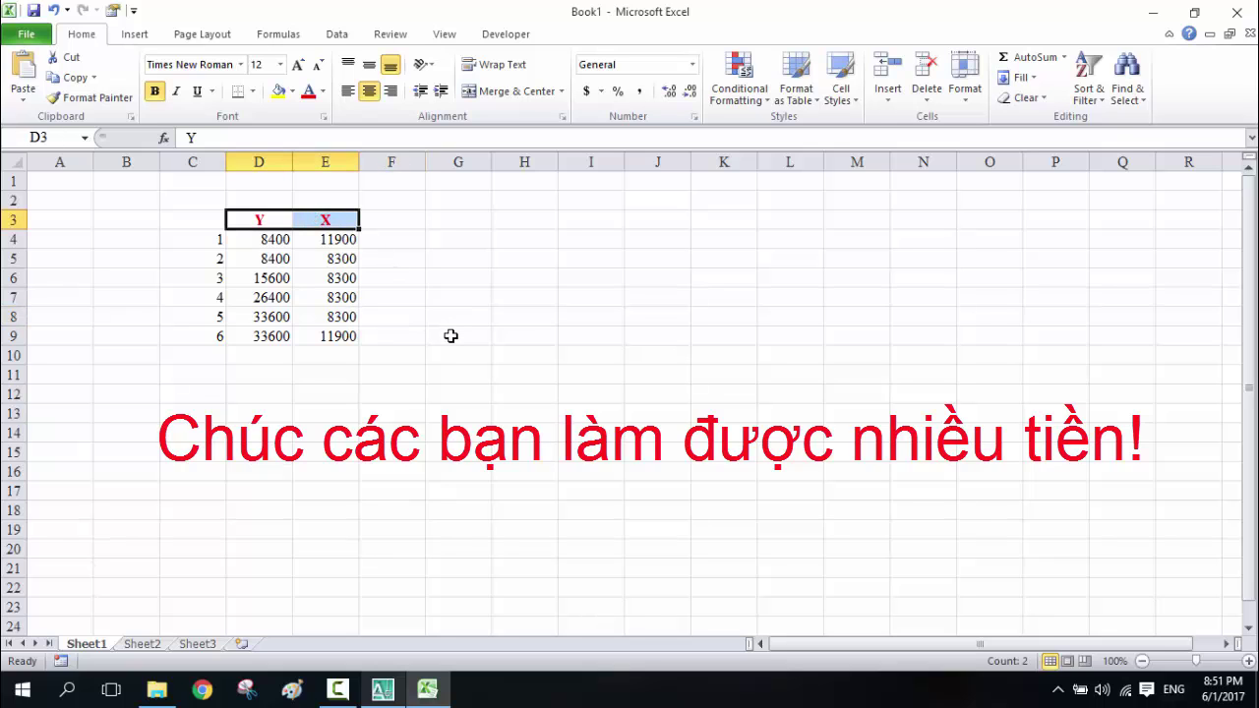